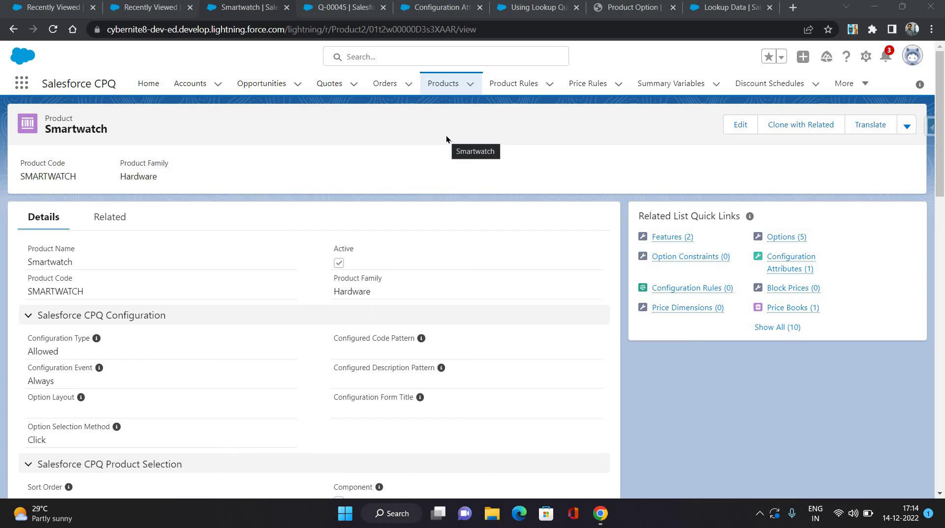
# Review Smartwatch's features, options and Accent attribute, then view Product Option's Accent__c picklist field
pyautogui.click(130, 217)
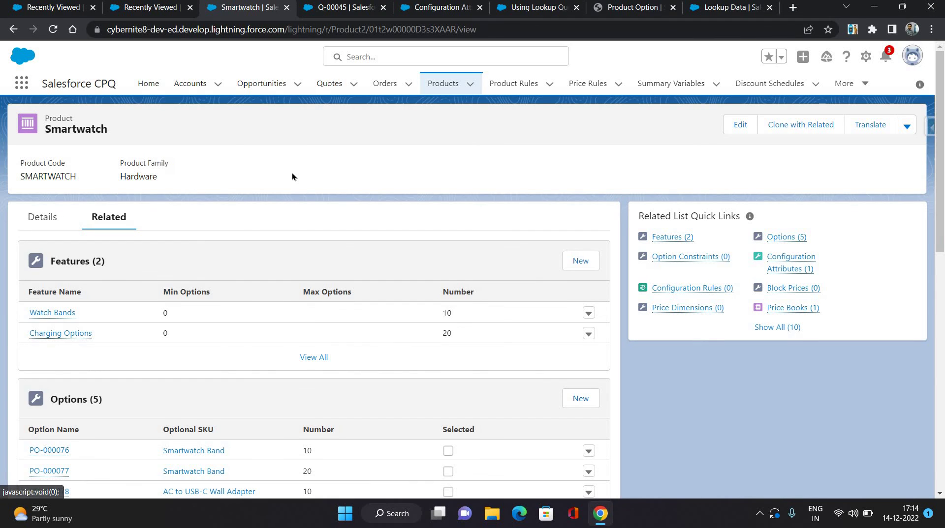
pyautogui.scroll(-3, 291, 177)
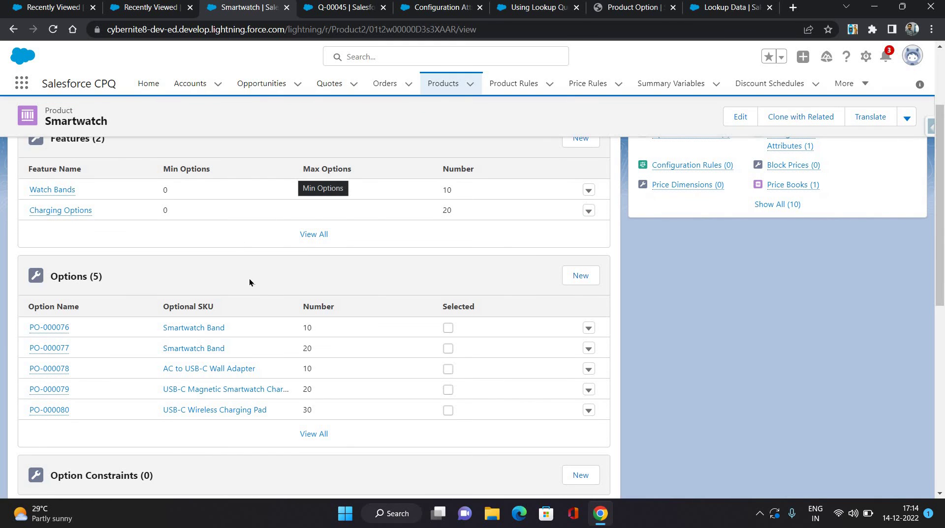
pyautogui.scroll(-3, 249, 281)
pyautogui.scroll(-3, 249, 282)
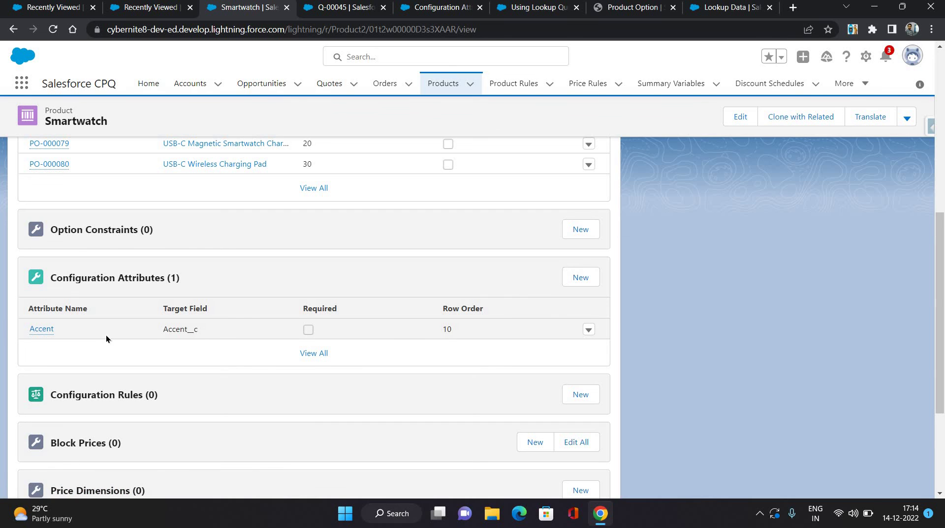
pyautogui.click(621, 7)
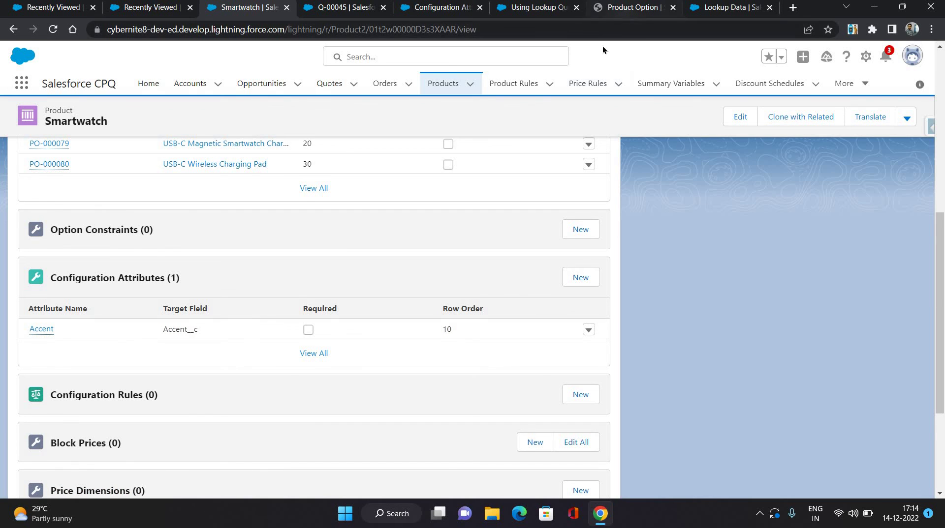
pyautogui.scroll(6, 292, 233)
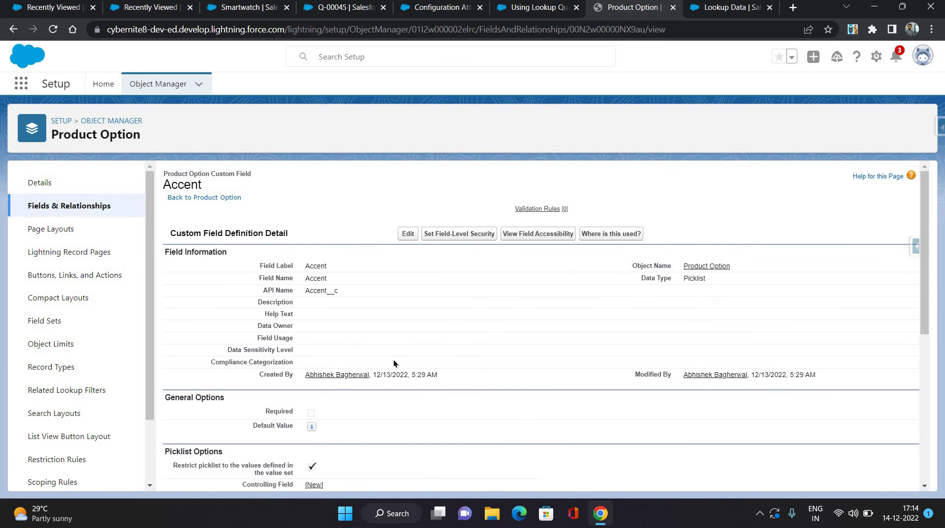
# Check the Accent picklist values Faded and Solid, then view the empty Lookup Data list
pyautogui.scroll(-6, 322, 419)
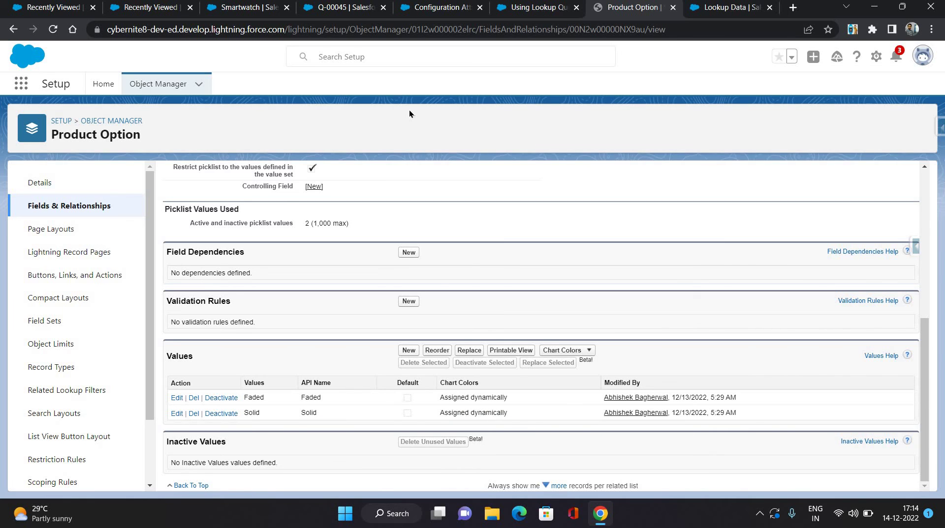
pyautogui.click(146, 17)
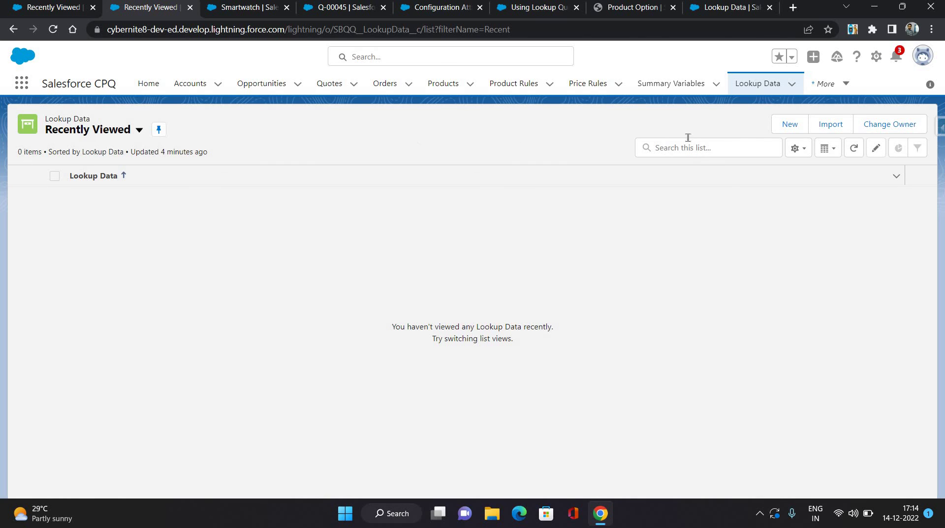
# Start a new Lookup Data record with Category Solid and begin the Product search
pyautogui.click(789, 124)
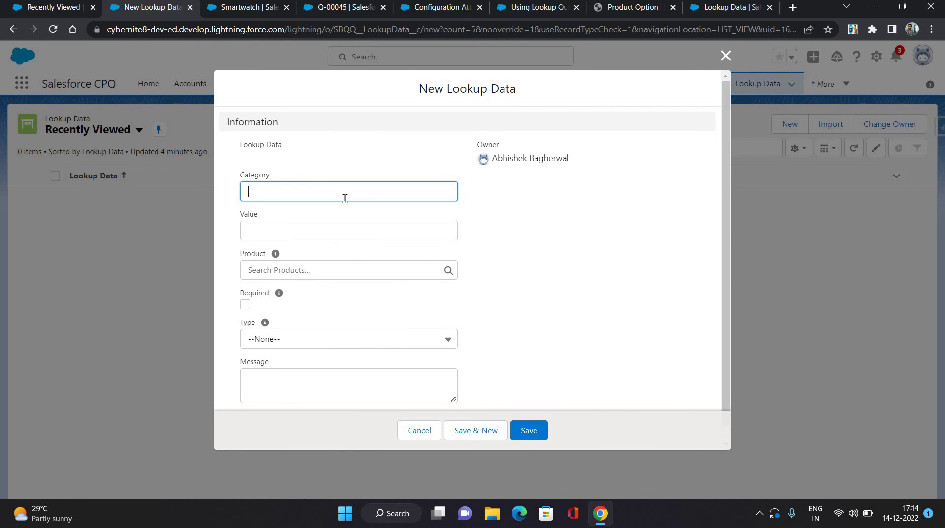
pyautogui.write('Solid')
pyautogui.click(235, 211)
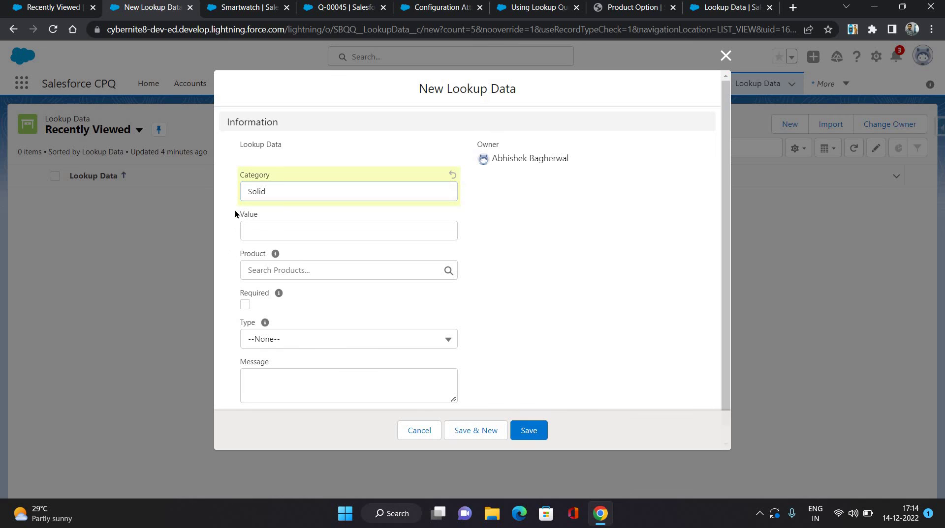
pyautogui.click(276, 271)
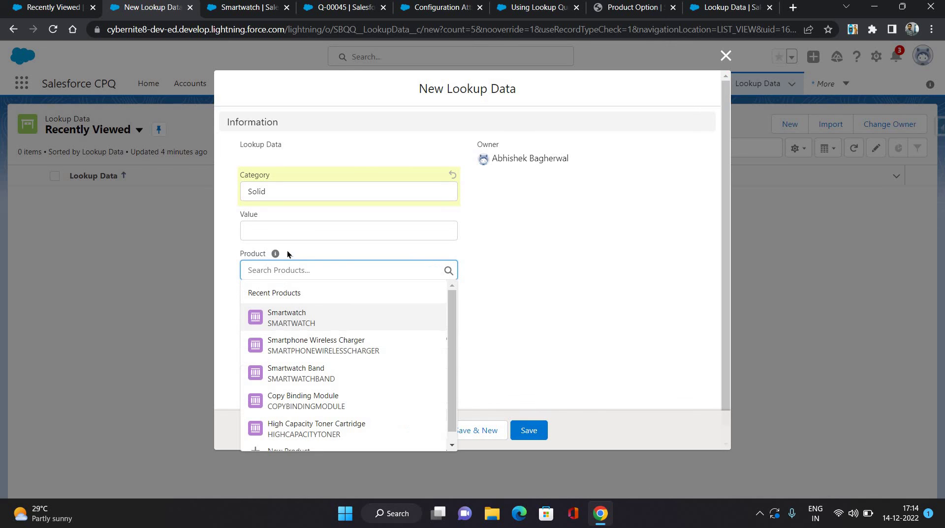
# Switch to quote Q-00045 and open its line editor
pyautogui.click(235, 10)
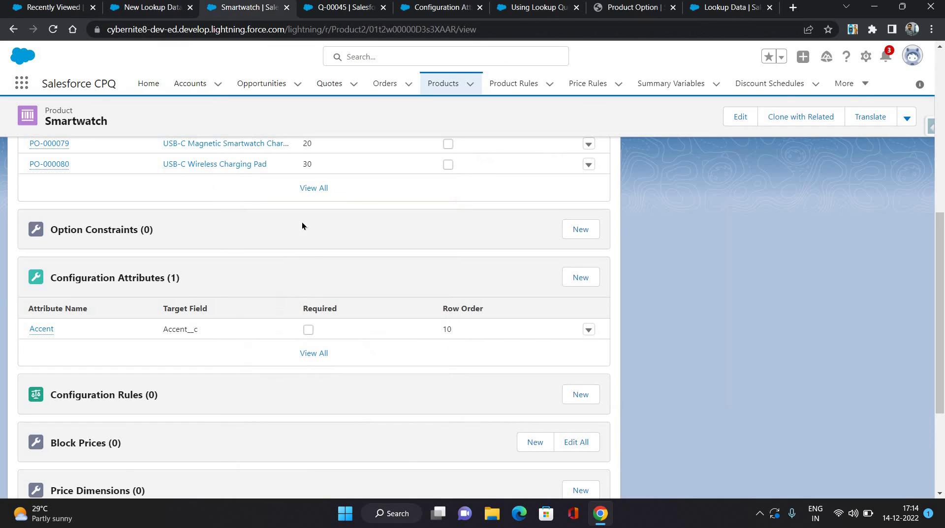
pyautogui.scroll(5, 302, 224)
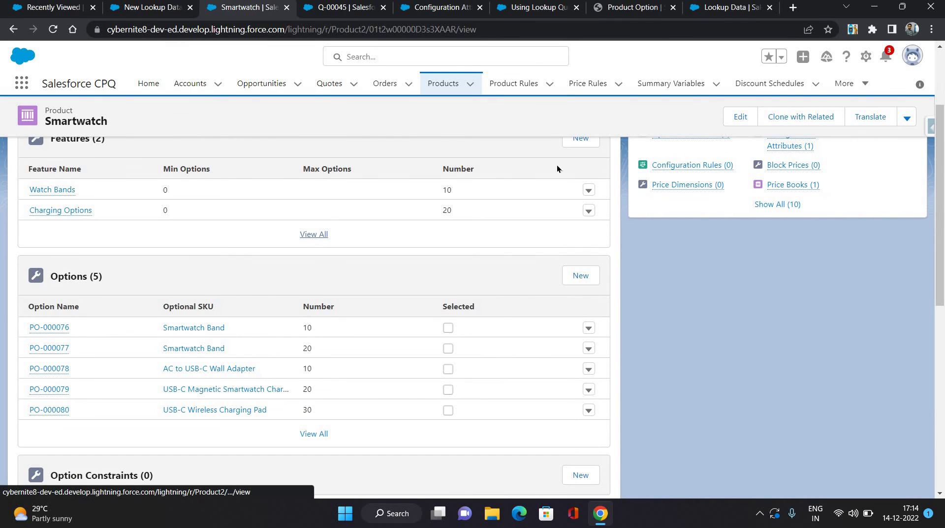
pyautogui.scroll(3, 166, 195)
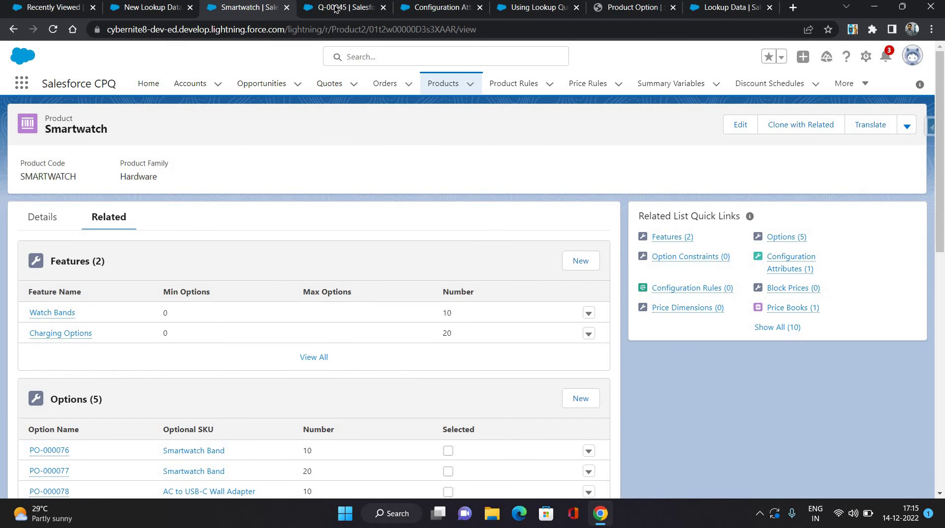
pyautogui.click(337, 7)
pyautogui.click(626, 125)
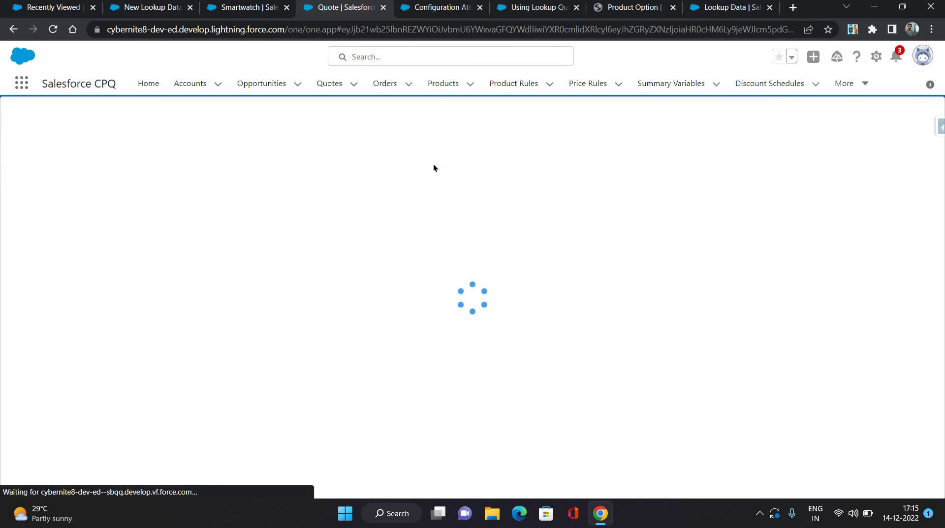
# Add the Smartwatch product to the quote and copy the charging pad's product code
pyautogui.click(462, 125)
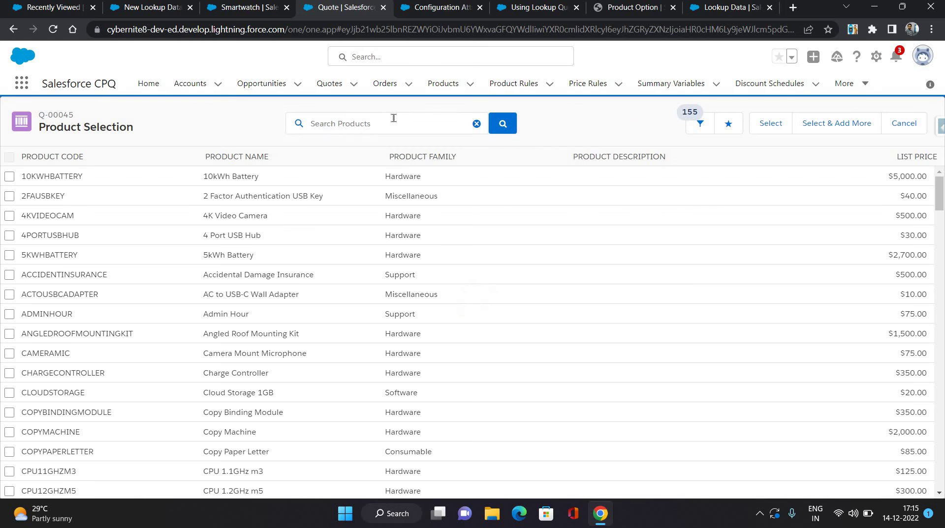
pyautogui.click(393, 118)
pyautogui.write('s')
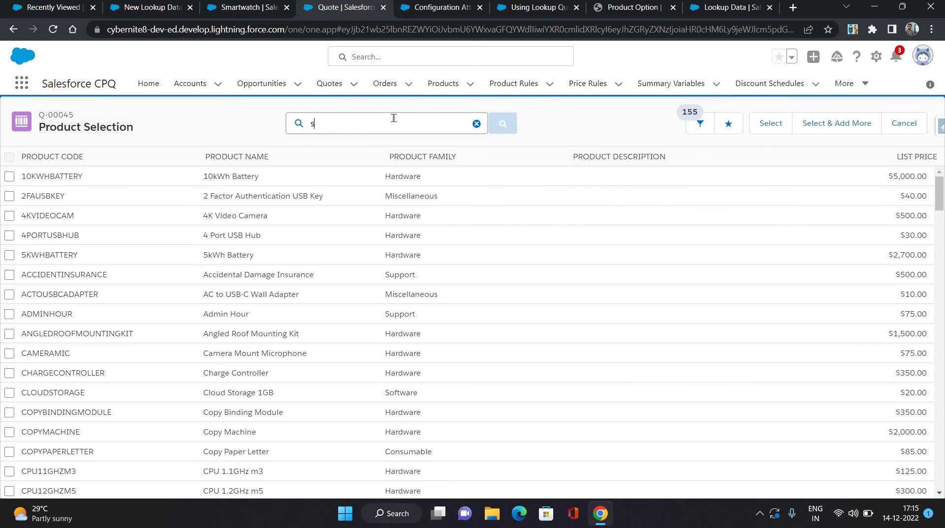
pyautogui.write('martwatch')
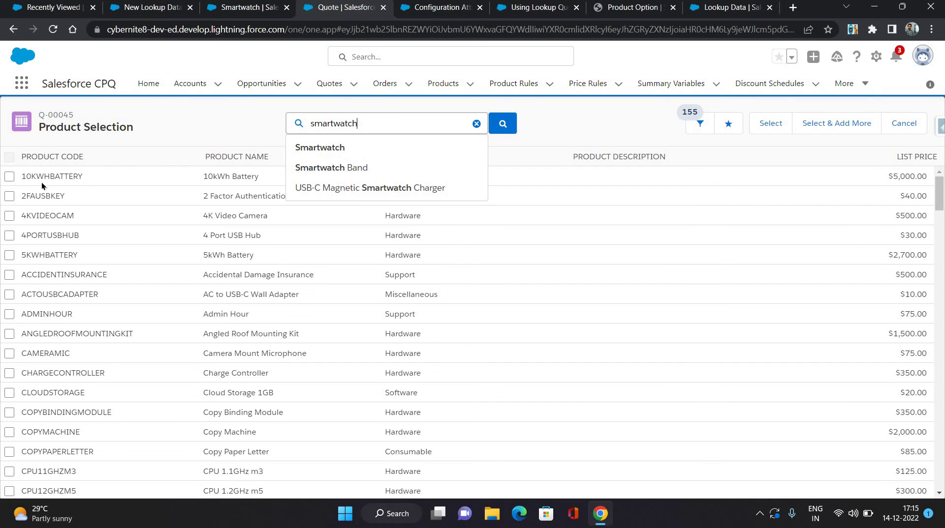
pyautogui.press('Return')
pyautogui.click(100, 181)
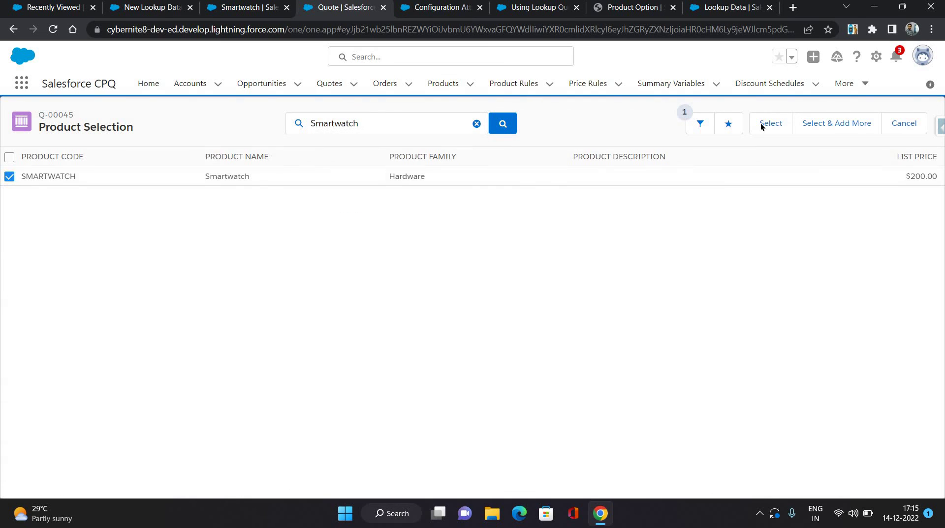
pyautogui.click(760, 124)
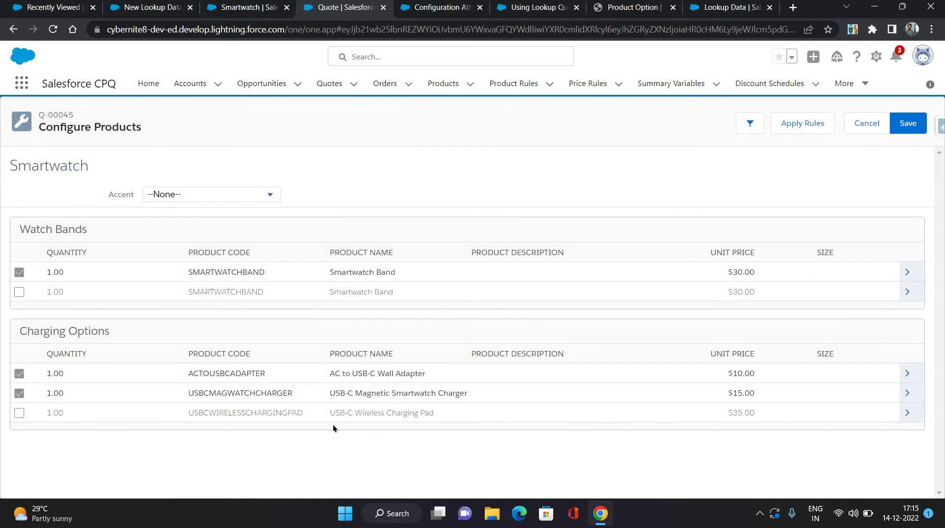
pyautogui.doubleClick(251, 412)
pyautogui.hotkey('ctrl', 'c')
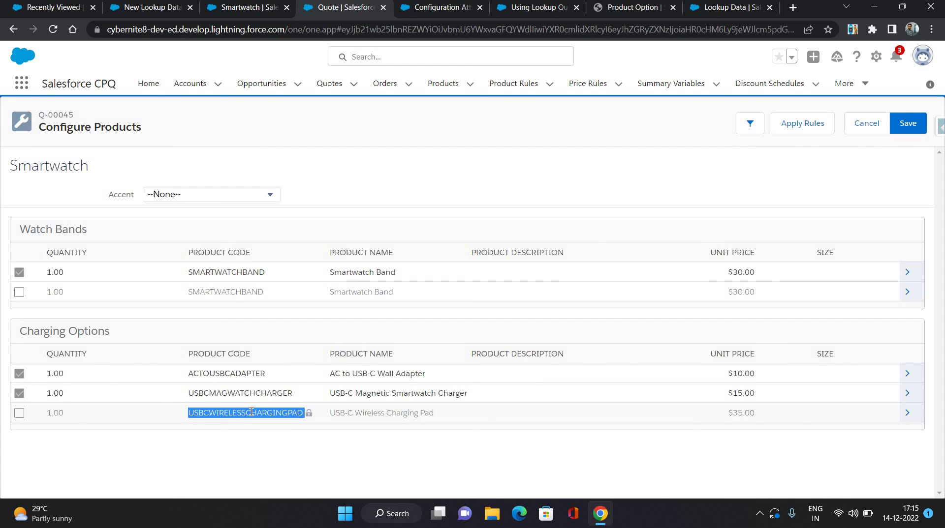
# Set the Solid record's Product to USB-C Wireless Charging Pad using the pasted product code
pyautogui.click(140, 11)
pyautogui.click(285, 265)
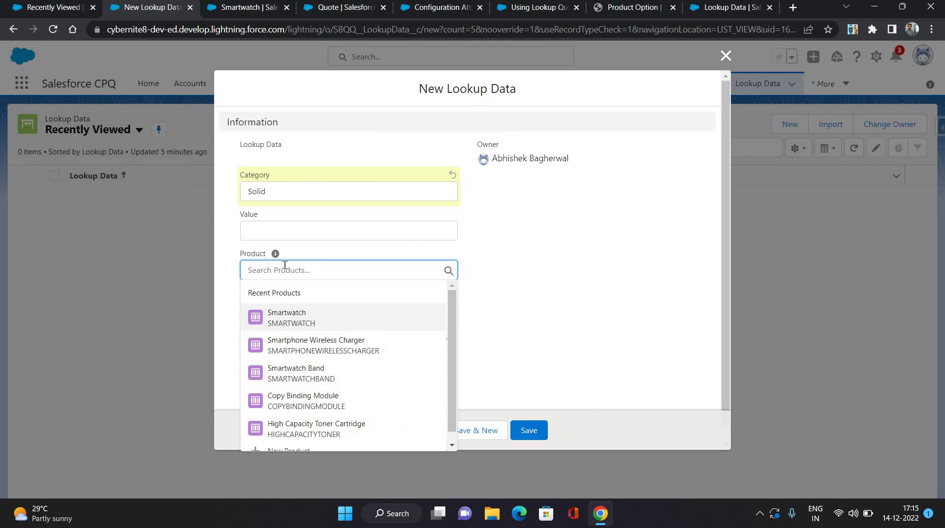
pyautogui.hotkey('ctrl', 'v')
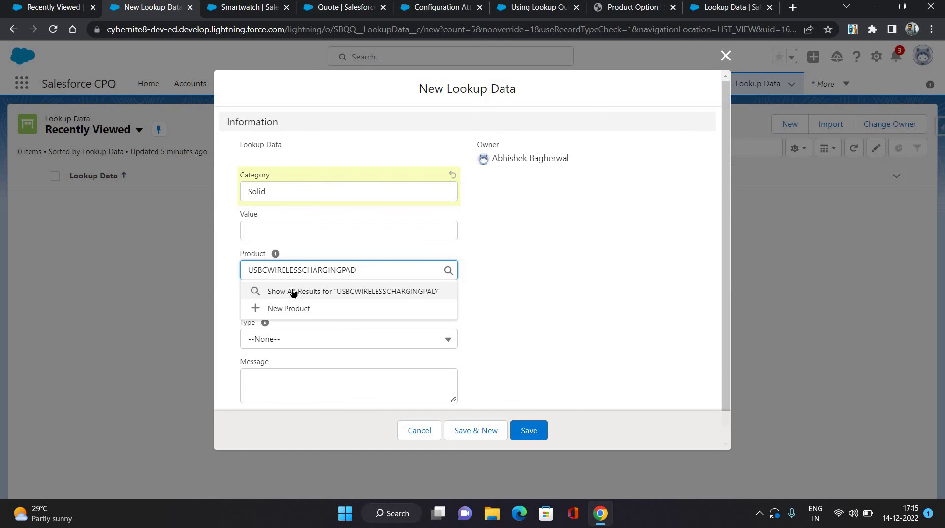
pyautogui.click(293, 292)
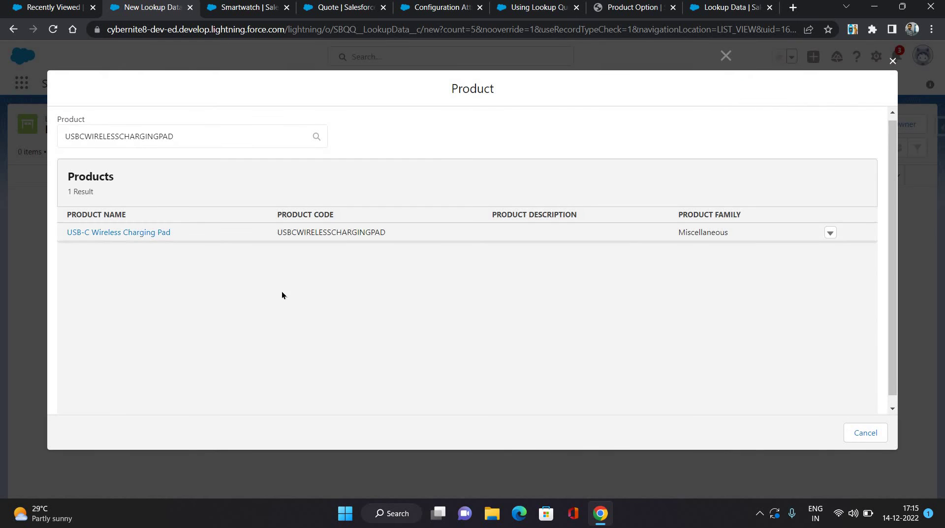
pyautogui.click(118, 233)
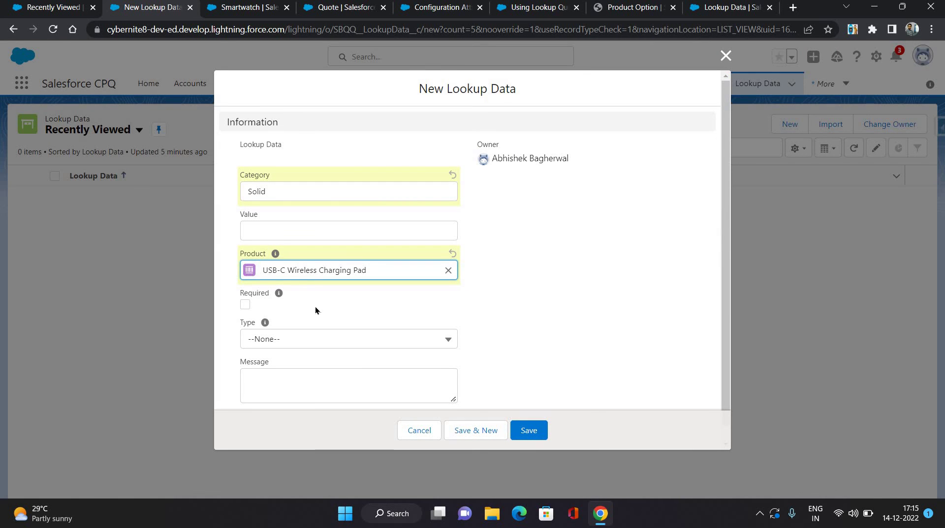
# Mark the record Required, set Type to Show & Add, and save it as DATA-0006
pyautogui.click(245, 305)
pyautogui.scroll(-1, 319, 329)
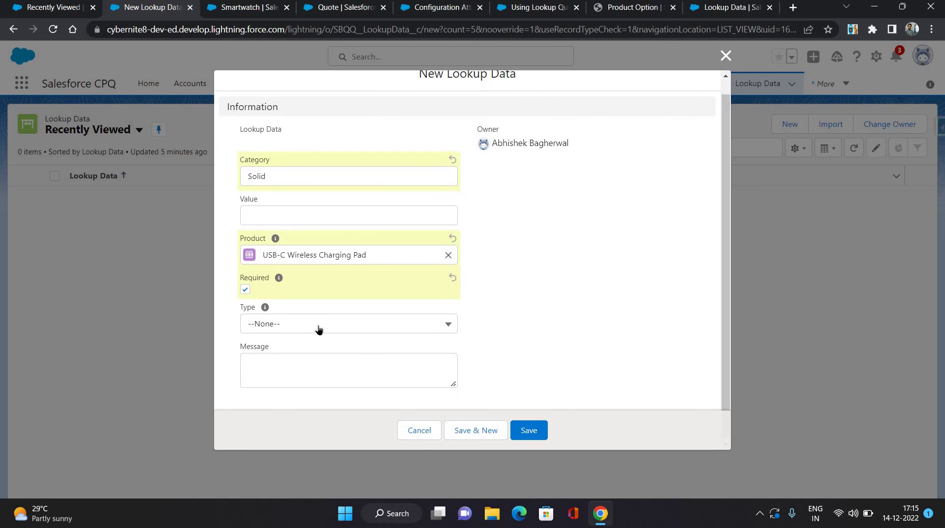
pyautogui.click(318, 330)
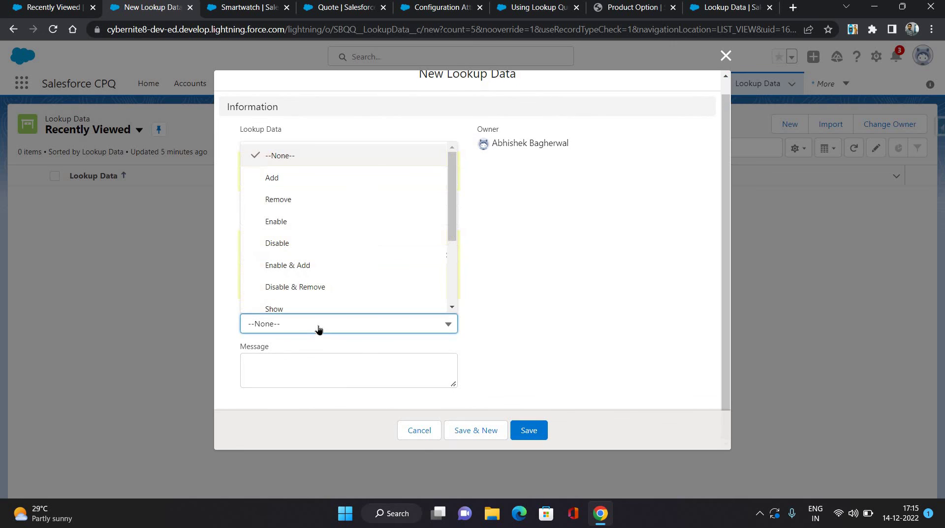
pyautogui.click(539, 278)
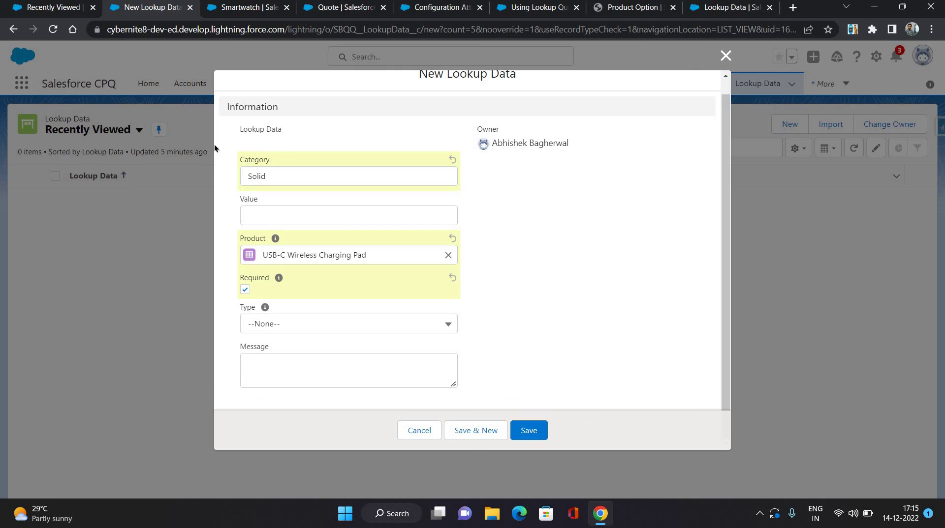
pyautogui.click(292, 330)
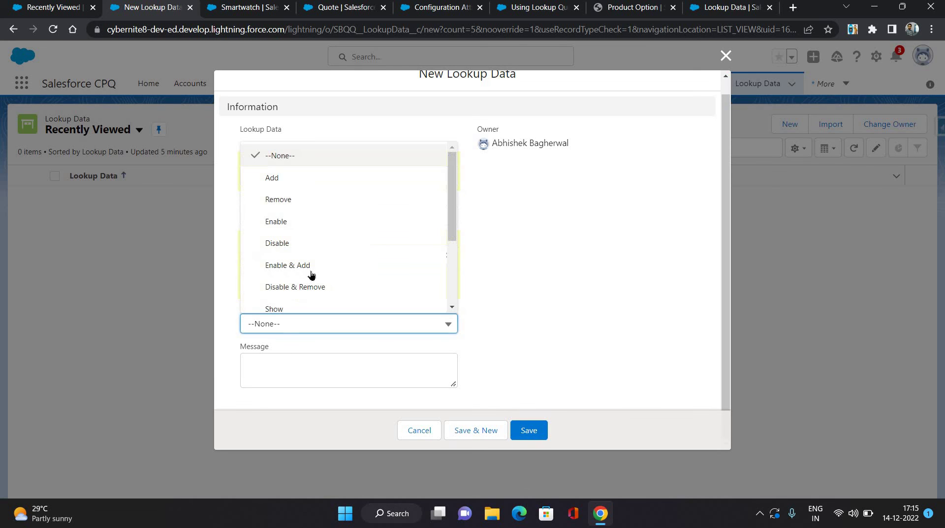
pyautogui.scroll(-3, 306, 256)
pyautogui.click(290, 234)
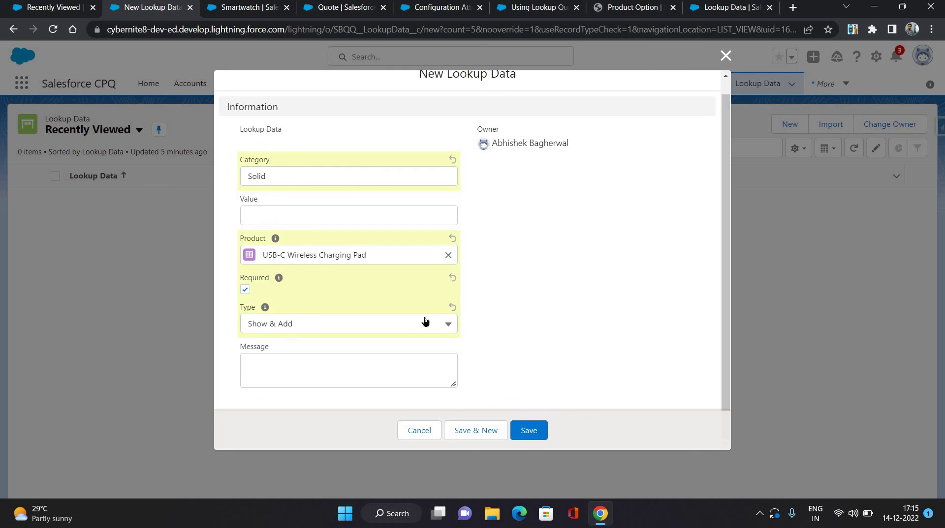
pyautogui.click(529, 430)
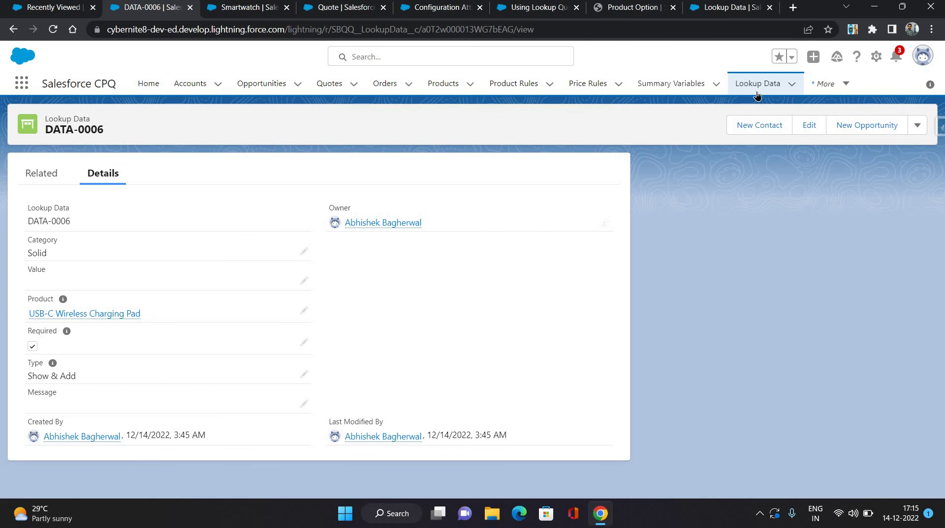
pyautogui.click(757, 85)
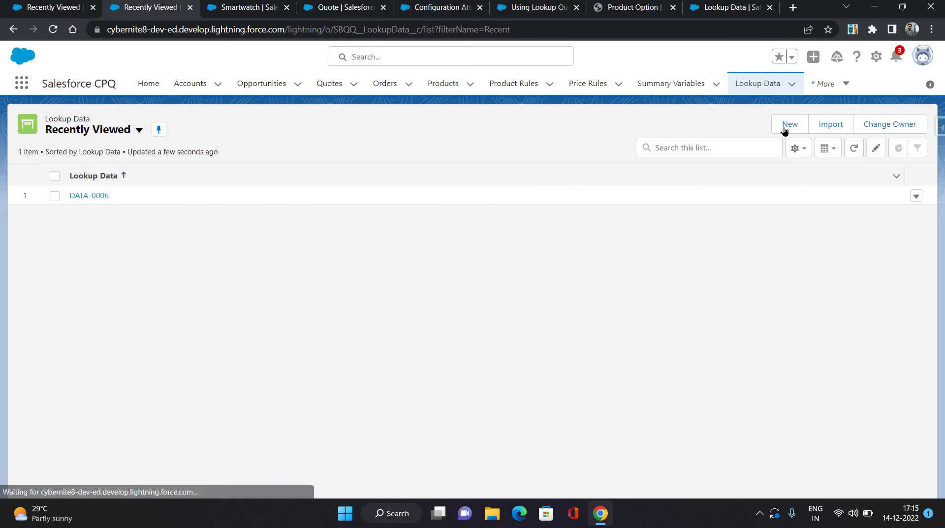
# Start a new Lookup Data record with Category Faded and Product USB-C Wireless Charging Pad
pyautogui.click(789, 124)
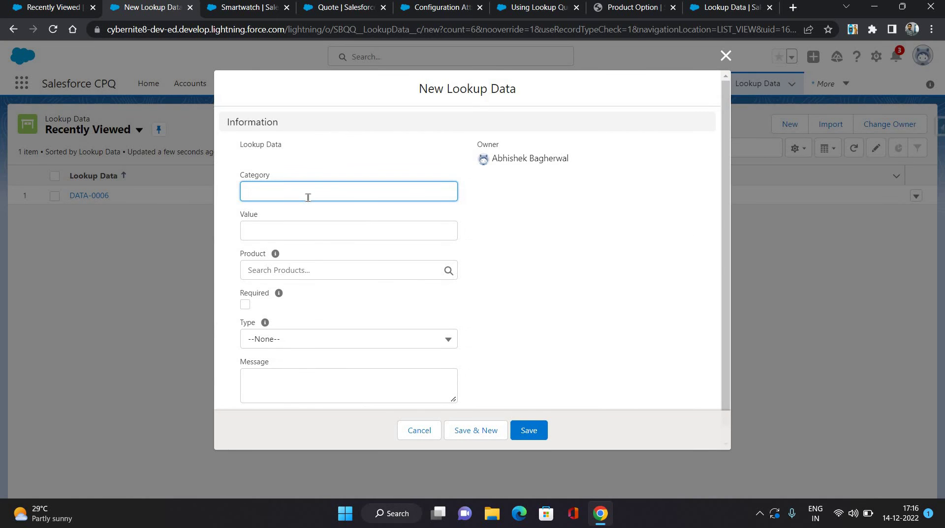
pyautogui.write('Faded')
pyautogui.click(292, 263)
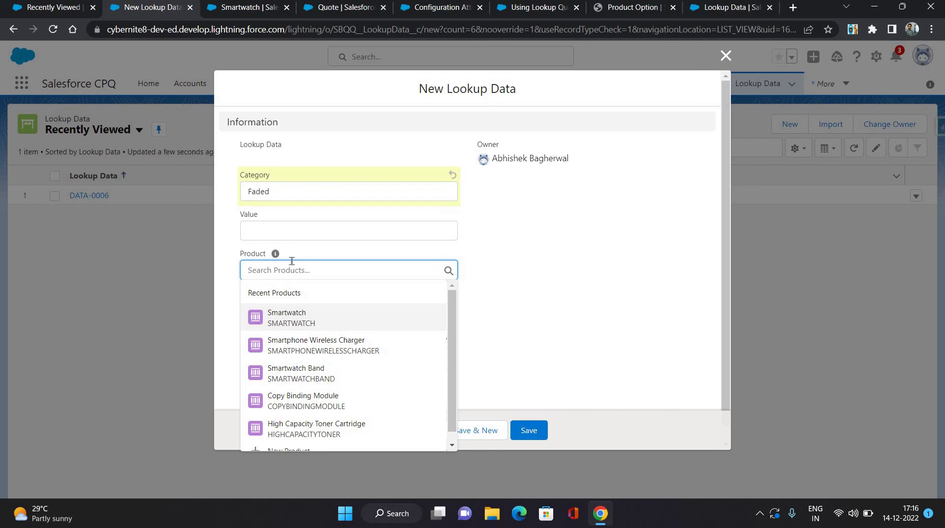
pyautogui.write('USBCWIRELESSCHARGINGPAD')
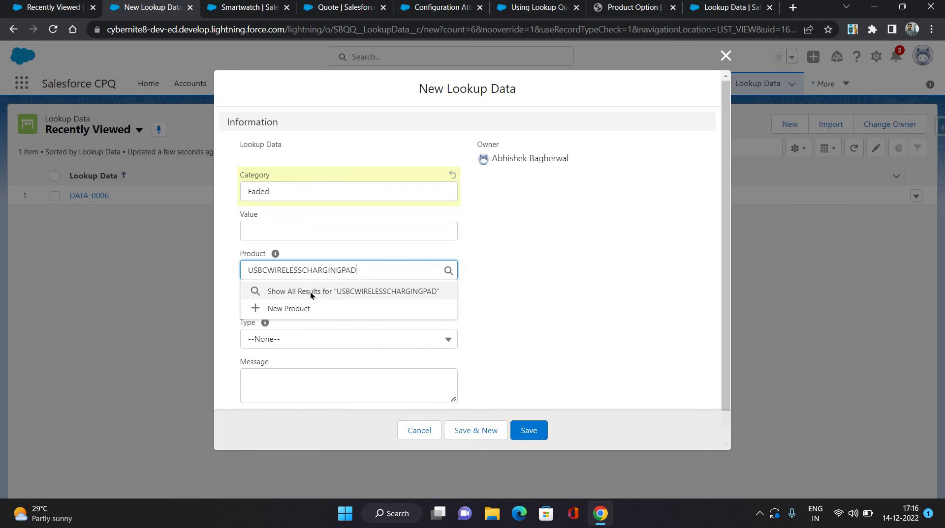
pyautogui.press('Return')
pyautogui.press('Return')
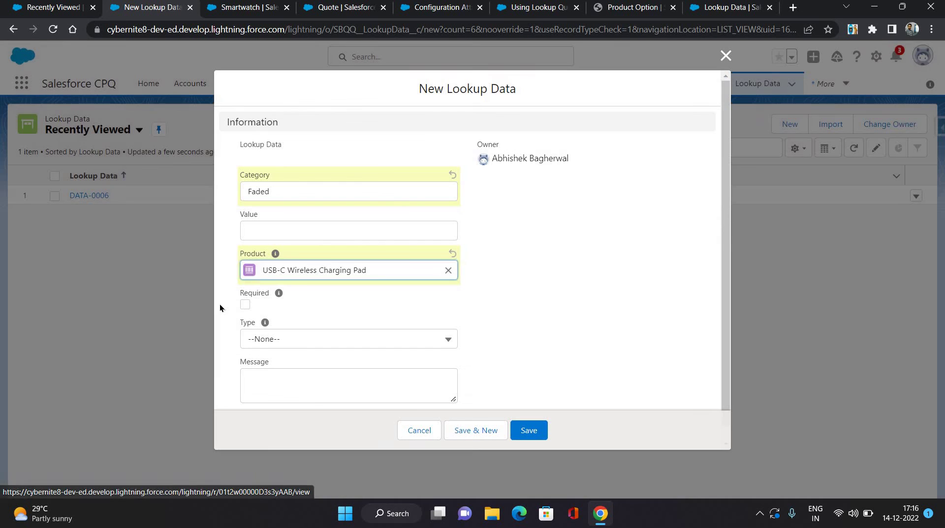
# Mark the Faded record Required, set Type to Hide & Remove, and save it
pyautogui.press('space')
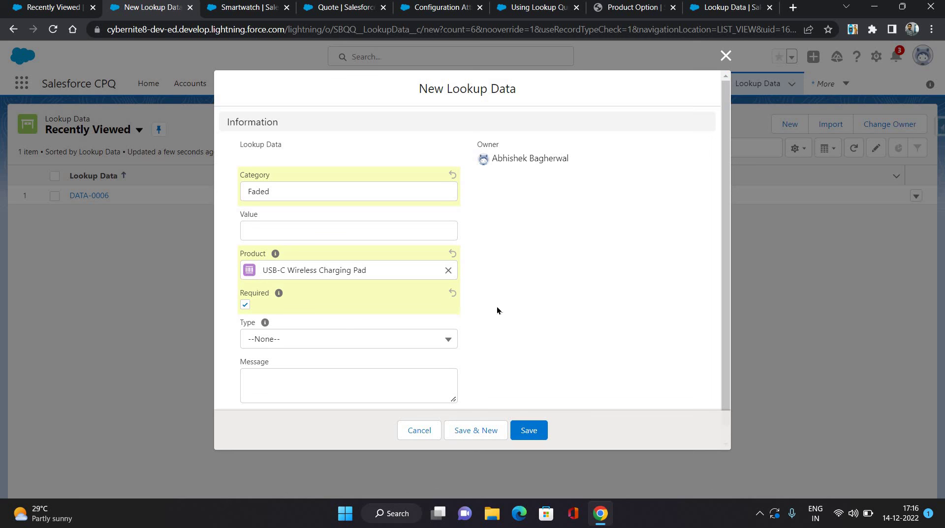
pyautogui.click(340, 329)
pyautogui.scroll(-3, 301, 261)
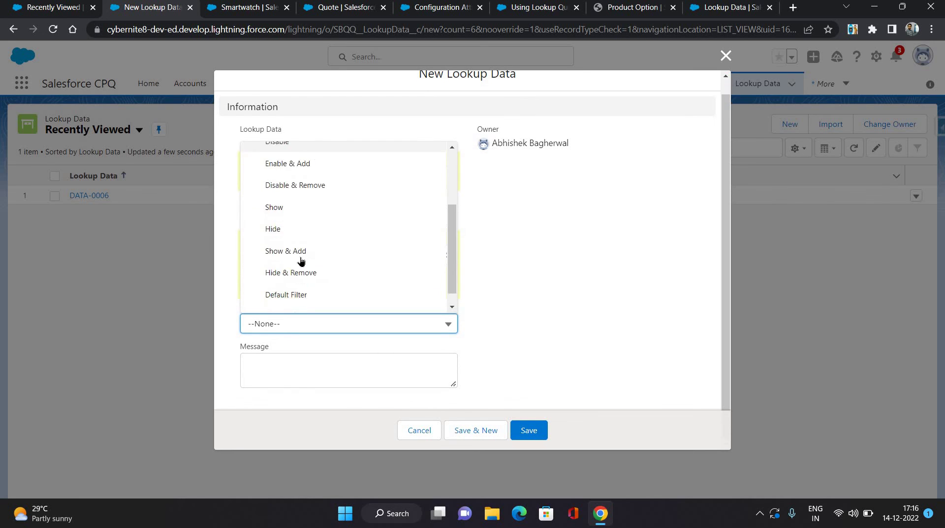
pyautogui.press('Return')
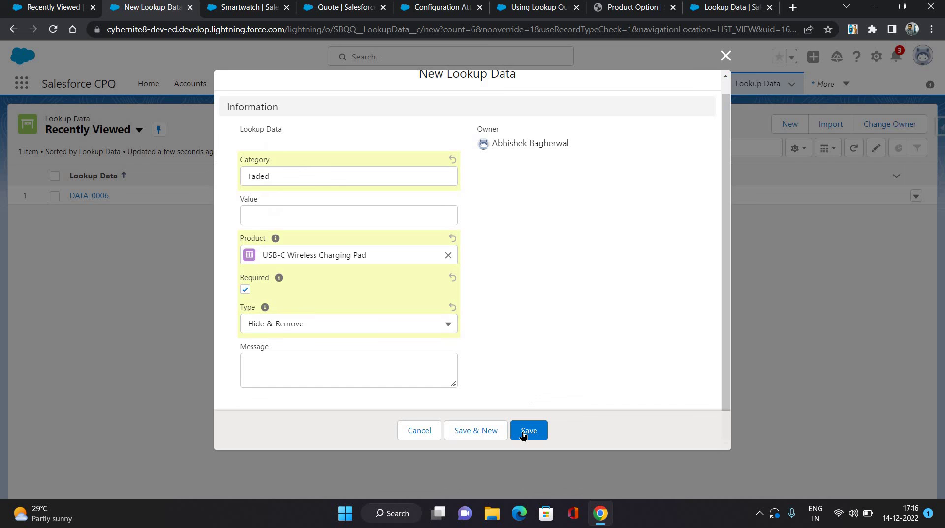
pyautogui.click(526, 431)
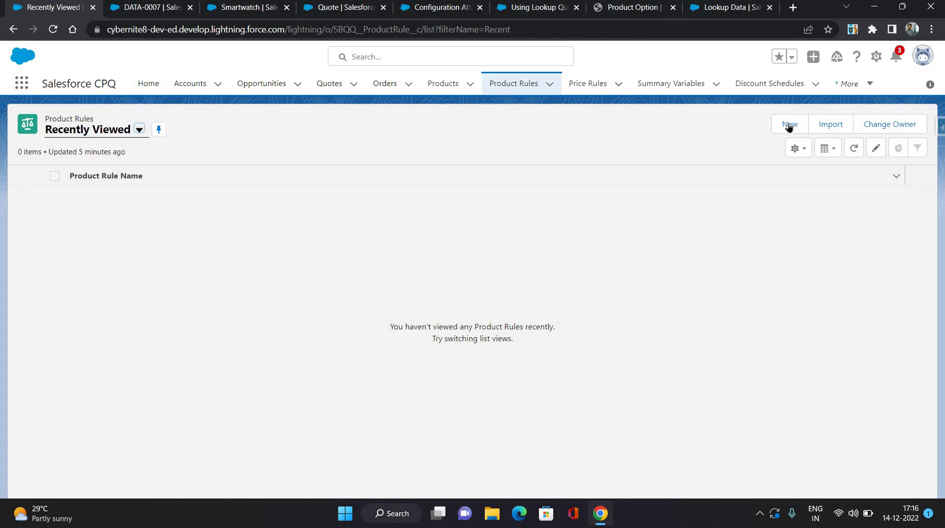
# Create a new product rule named Accent Rule of type Selection
pyautogui.click(789, 125)
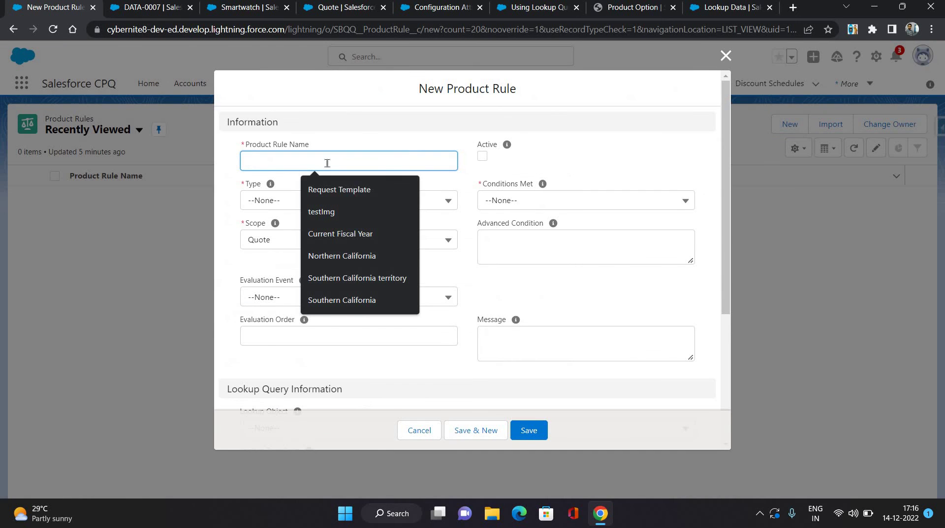
pyautogui.write('A')
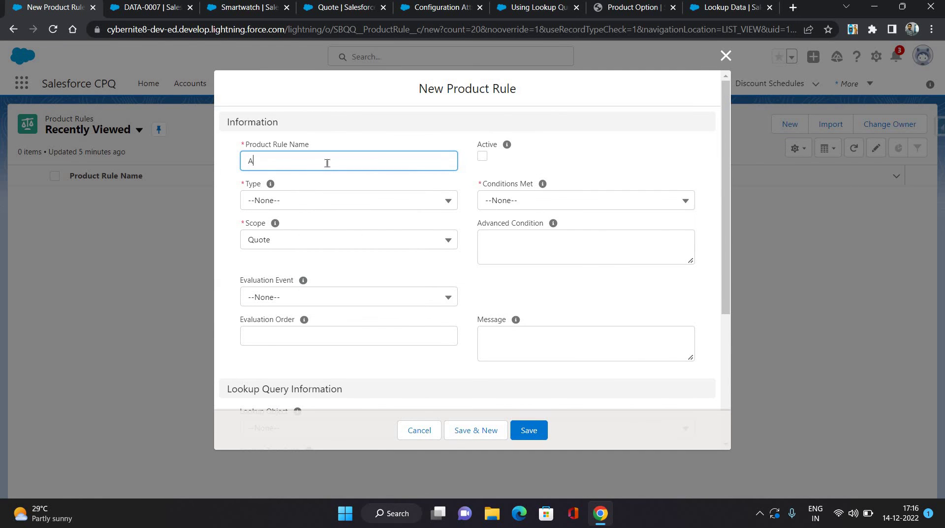
pyautogui.write('ccent Rule')
pyautogui.click(305, 206)
pyautogui.click(305, 205)
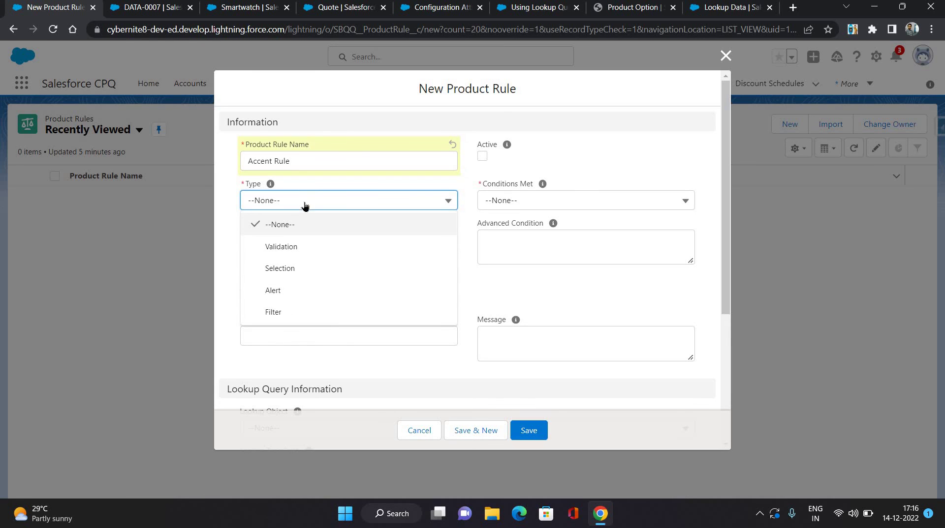
pyautogui.click(293, 269)
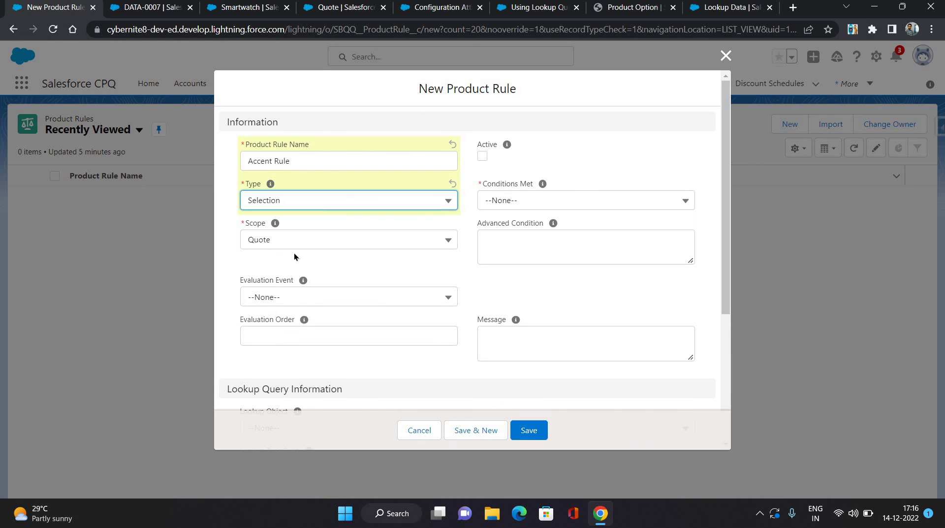
# Set the rule's Scope to Product, Active, Conditions Met All, Evaluation Event Always
pyautogui.click(294, 246)
pyautogui.click(278, 308)
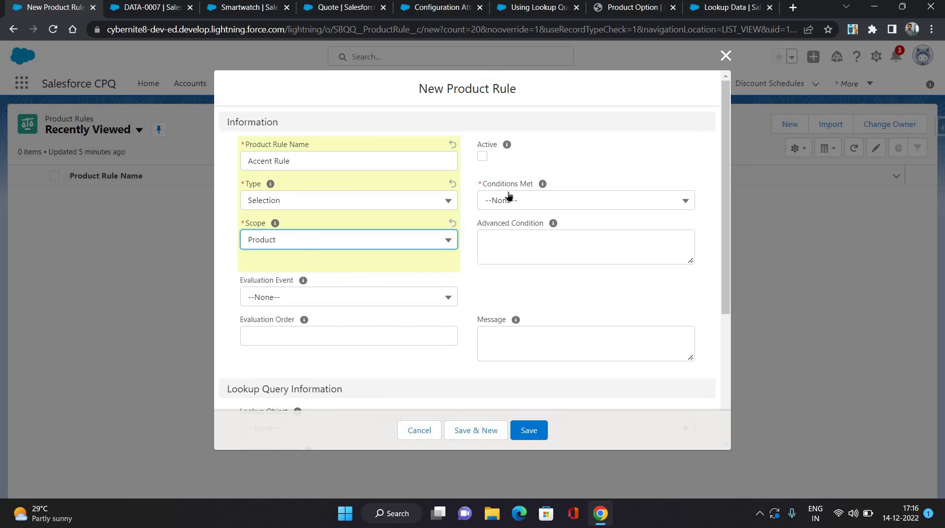
pyautogui.click(482, 156)
pyautogui.click(512, 202)
pyautogui.click(512, 246)
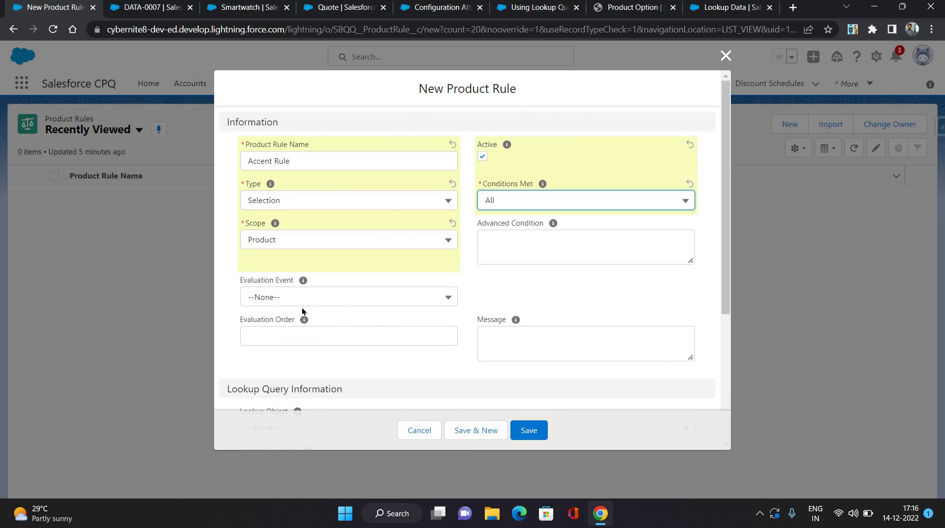
pyautogui.click(297, 407)
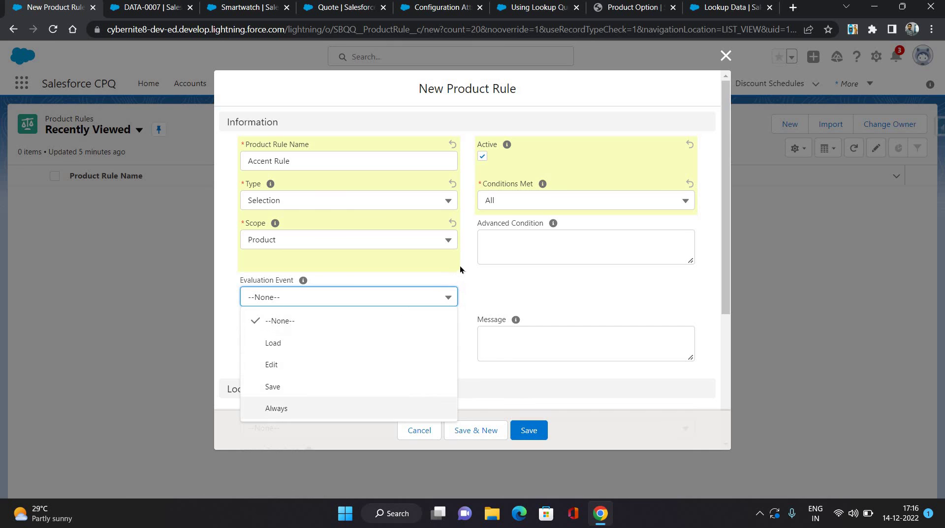
# Scroll to Lookup Query Information and check the DATA-0007 record before returning to the rule
pyautogui.scroll(-4, 462, 264)
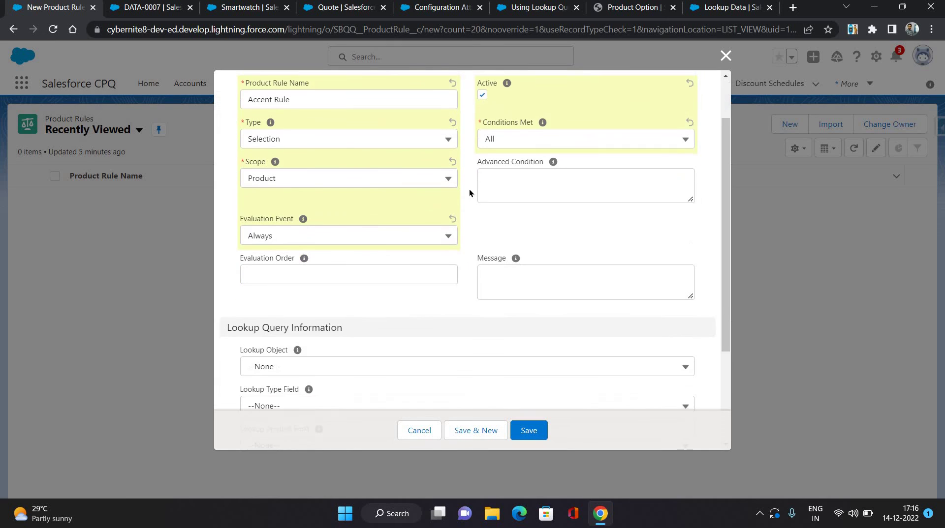
pyautogui.scroll(-1, 448, 184)
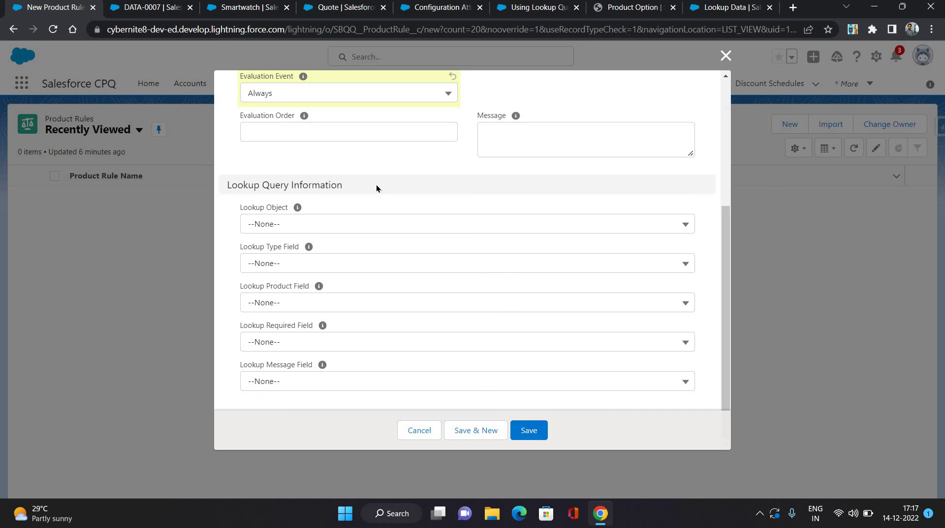
pyautogui.click(145, 7)
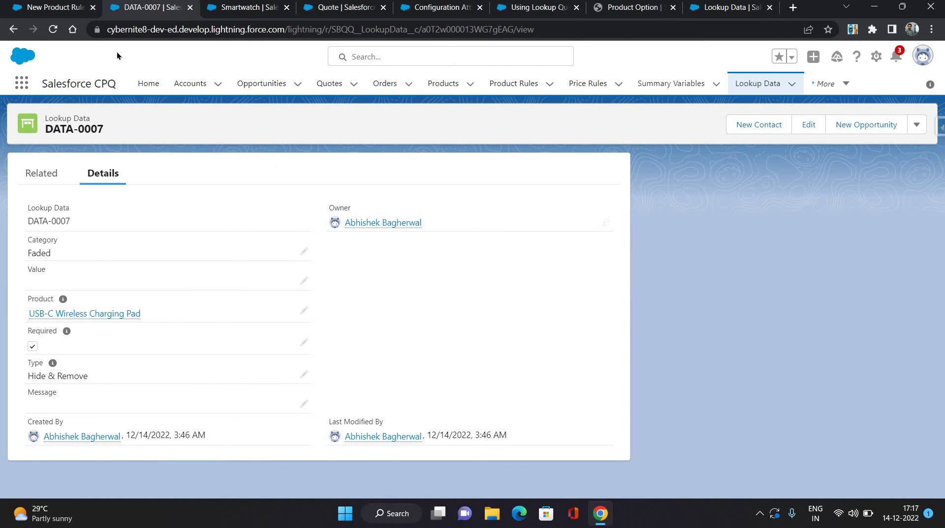
pyautogui.click(55, 10)
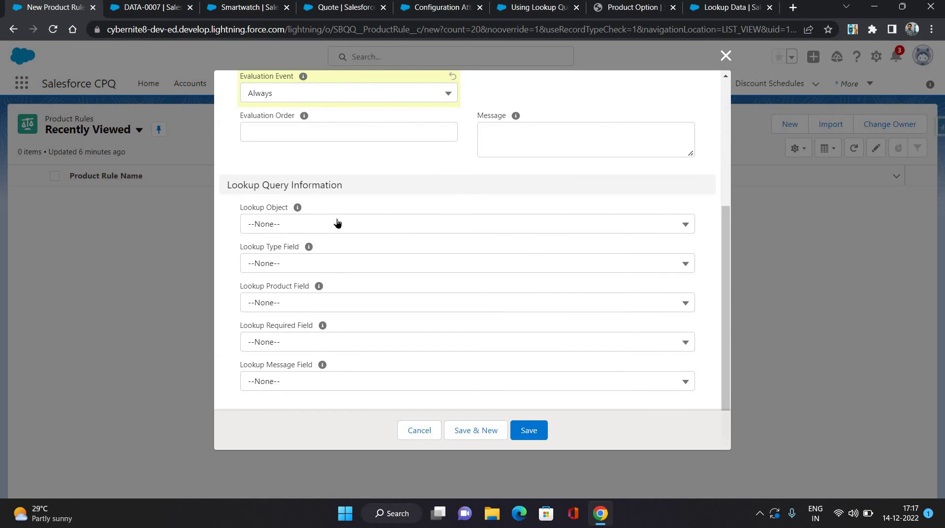
# Set Lookup Object to SBQQ__LookupData__c and Lookup Type Field to SBQQ__Type__c
pyautogui.click(338, 224)
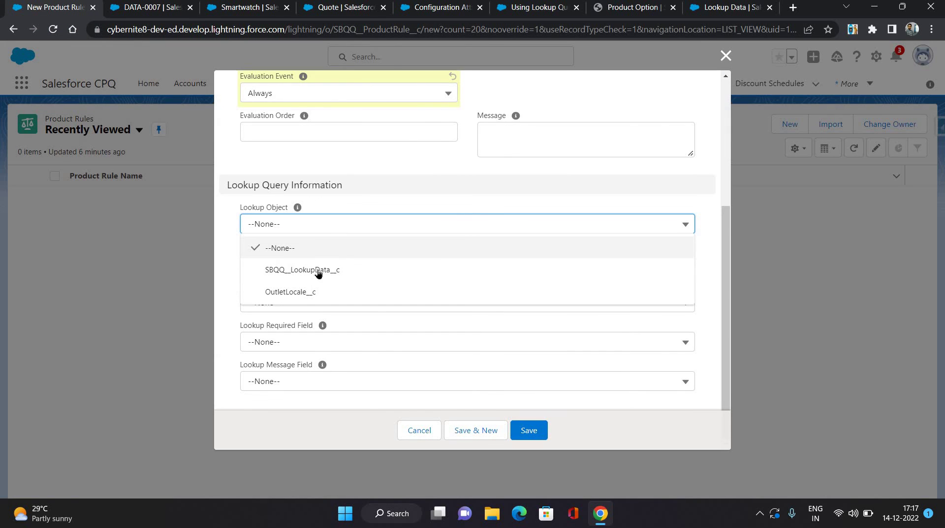
pyautogui.click(316, 272)
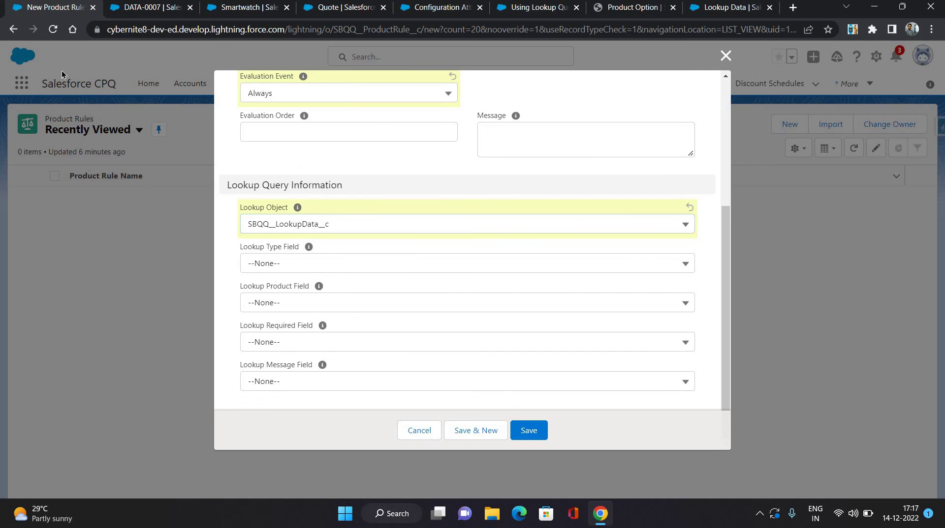
pyautogui.click(145, 8)
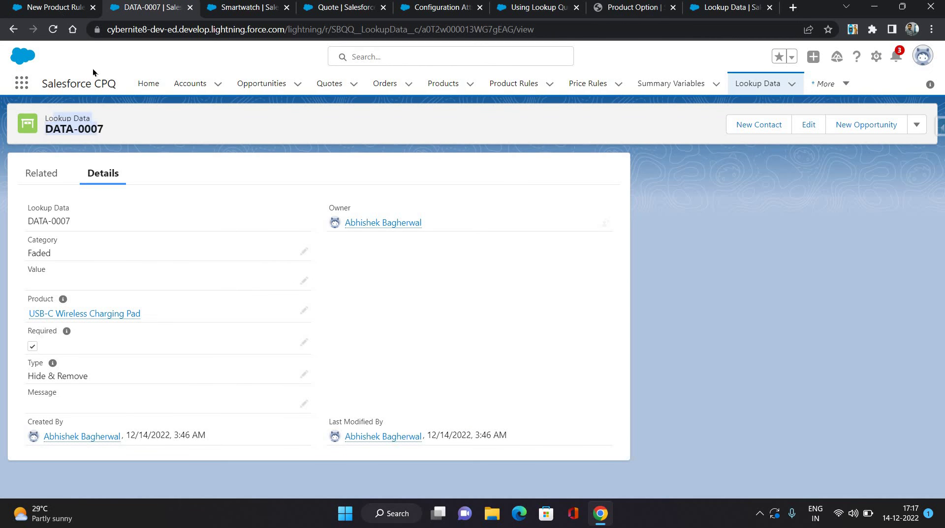
pyautogui.hotkey('ctrl', 'shift', 'Tab')
pyautogui.click(298, 265)
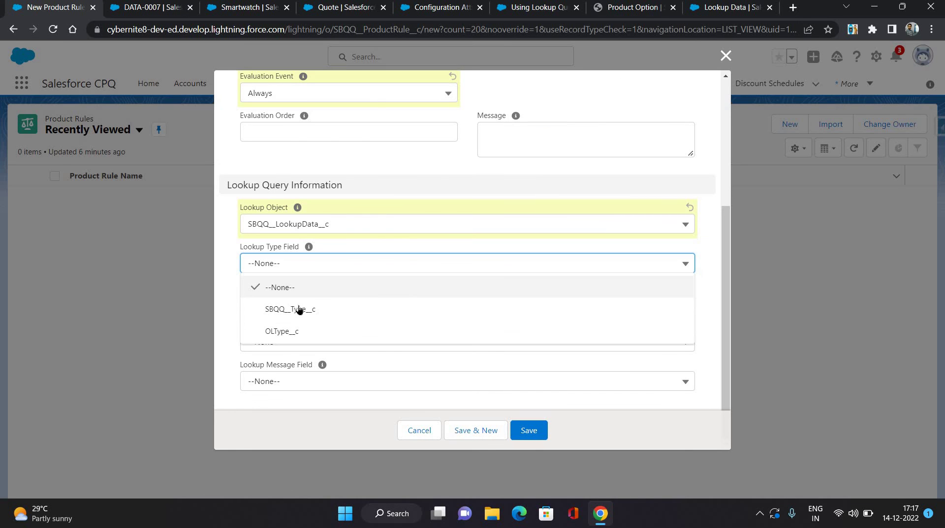
pyautogui.click(300, 308)
# After checking DATA-0007's fields, set Lookup Product Field to SBQQ__Product__c
pyautogui.hotkey('ctrl', 'Tab')
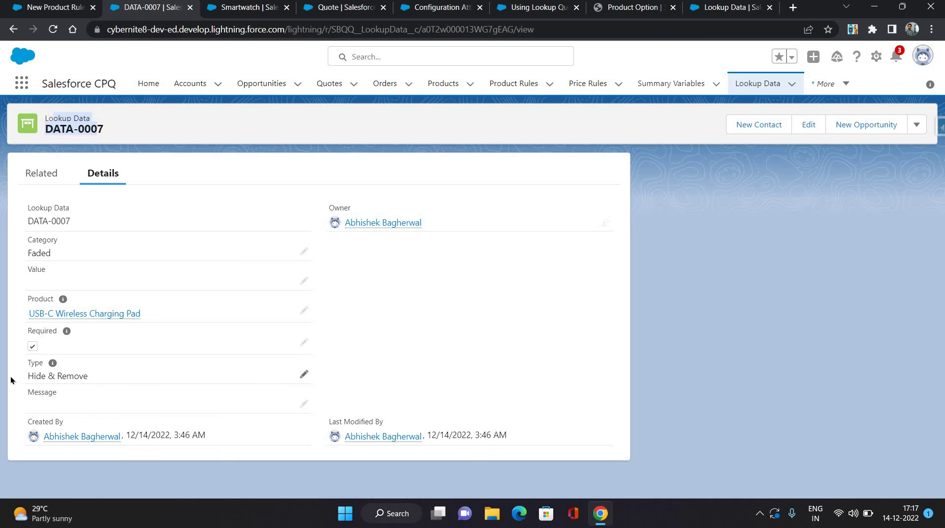
pyautogui.moveTo(12, 378); pyautogui.dragTo(88, 378)
pyautogui.click(57, 9)
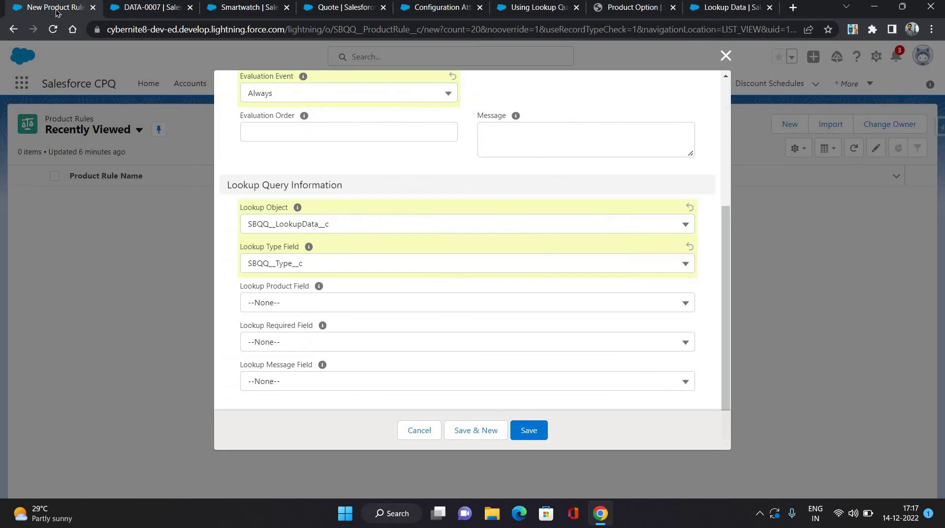
pyautogui.click(133, 11)
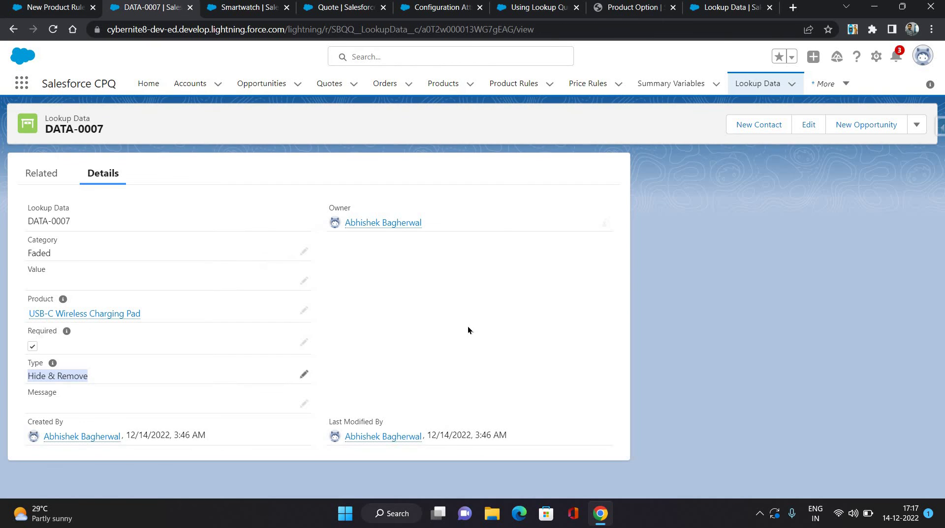
pyautogui.click(134, 385)
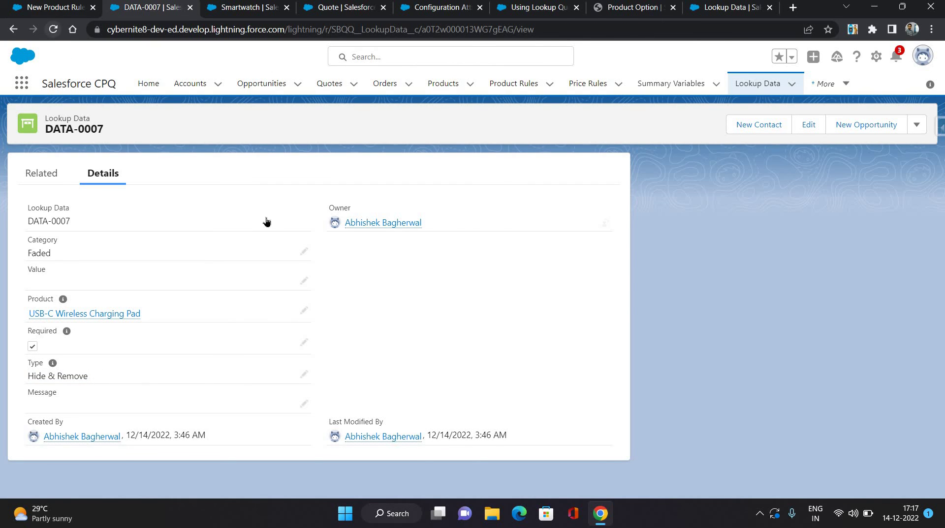
pyautogui.click(53, 9)
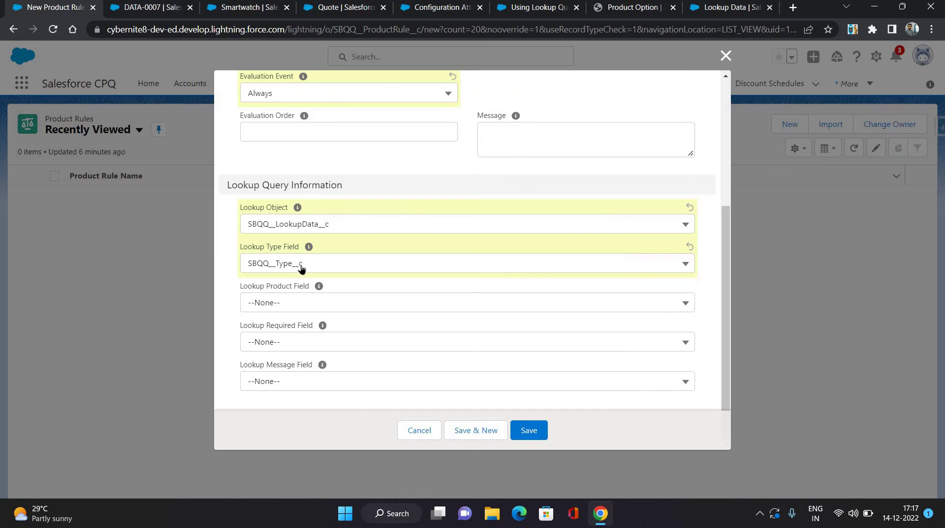
pyautogui.click(332, 307)
pyautogui.click(301, 350)
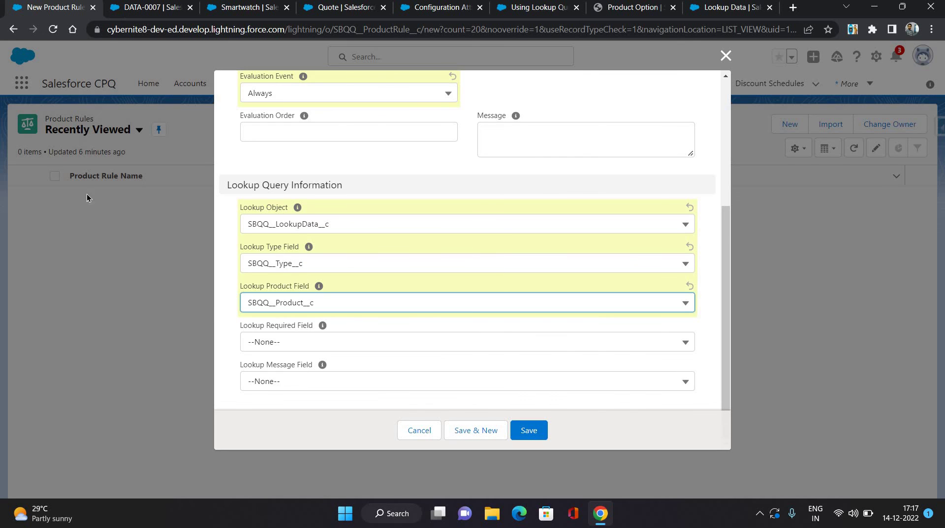
# Set Lookup Required Field to SBQQ__Required__c, compare with DATA-0007, and save the rule
pyautogui.hotkey('ctrl', 'Tab')
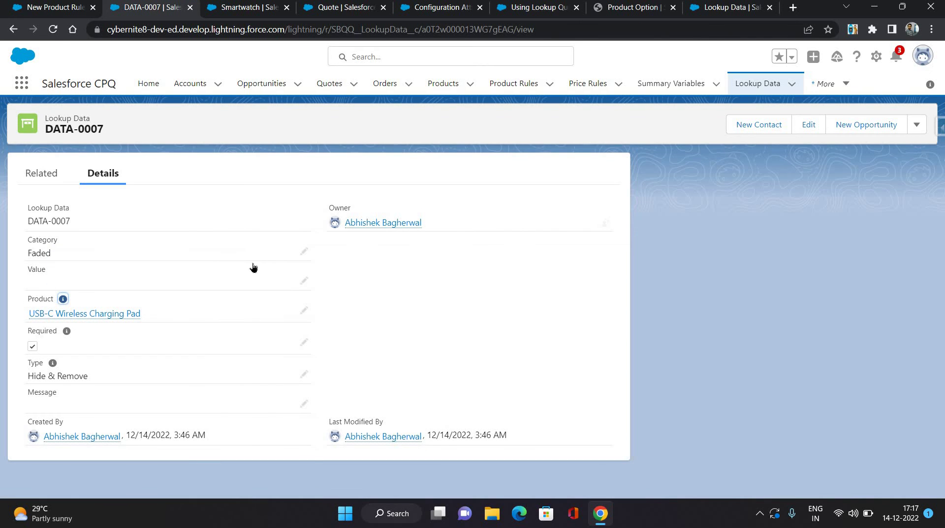
pyautogui.hotkey('ctrl', 'shift', 'Tab')
pyautogui.click(310, 343)
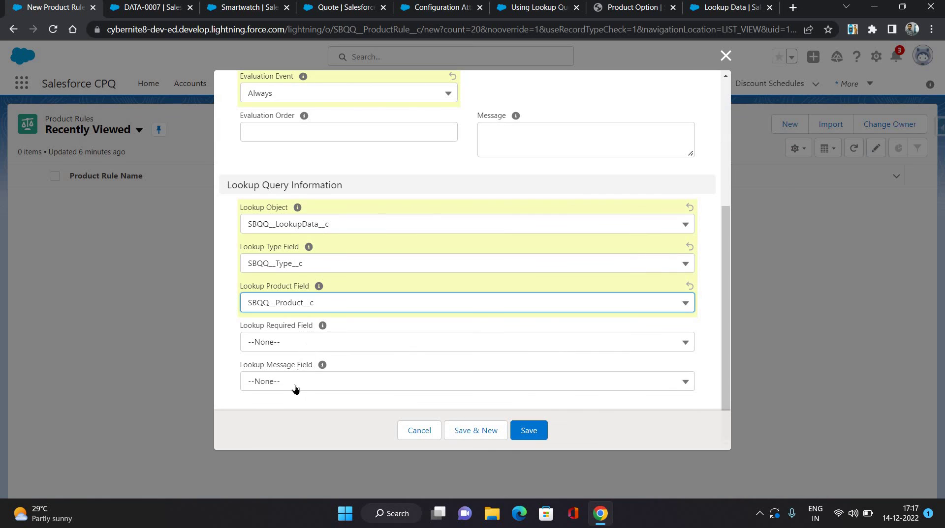
pyautogui.press('Return')
pyautogui.click(148, 9)
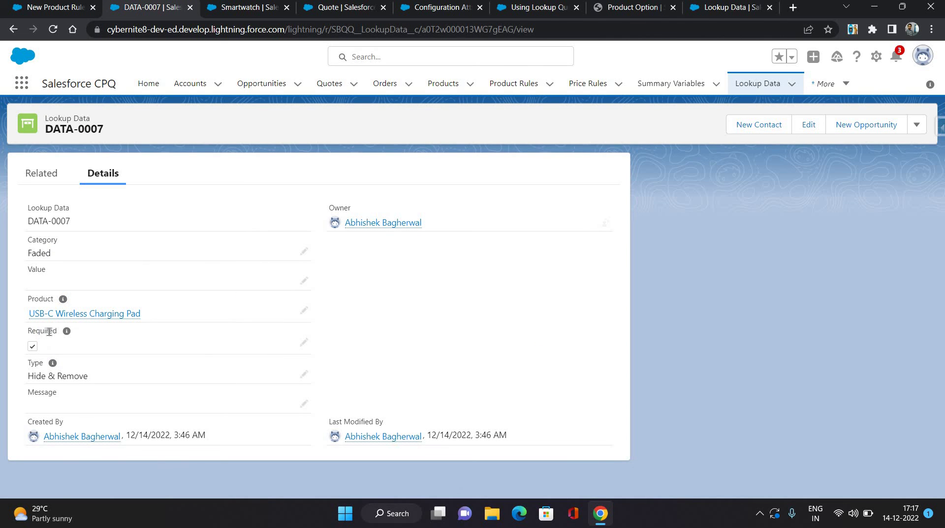
pyautogui.hotkey('ctrl', 'shift', 'Tab')
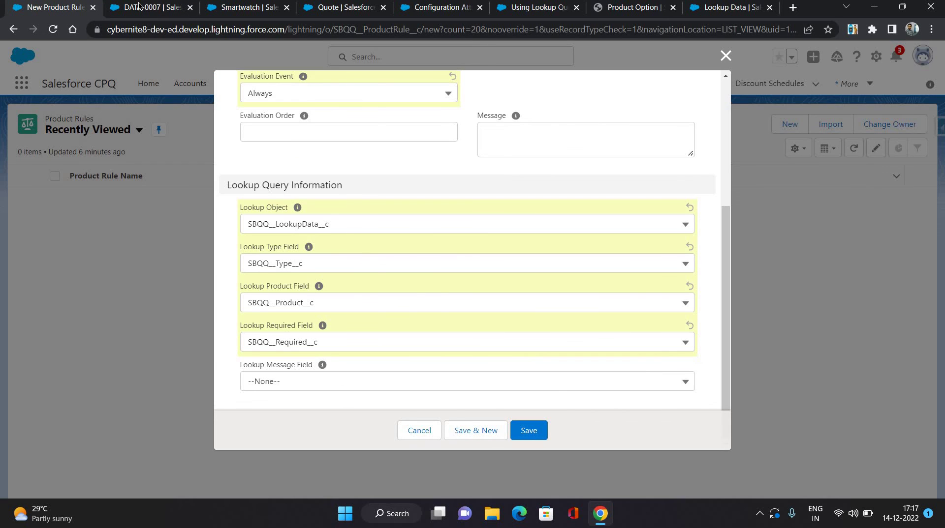
pyautogui.hotkey('ctrl', 'Tab')
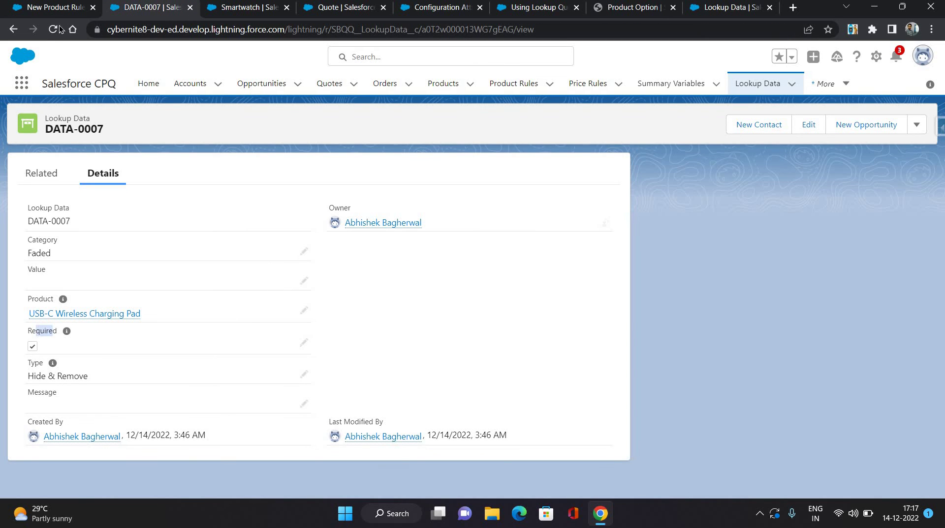
pyautogui.hotkey('ctrl', 'shift', 'Tab')
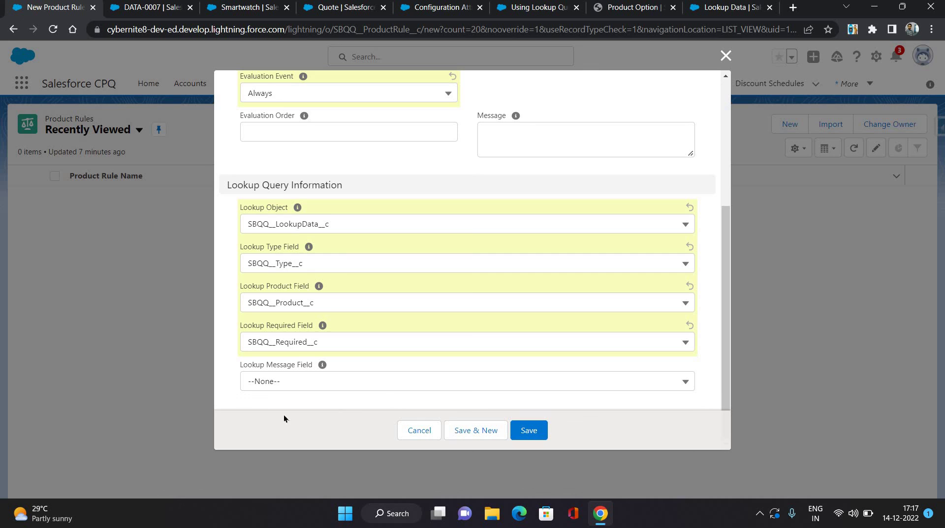
pyautogui.click(529, 431)
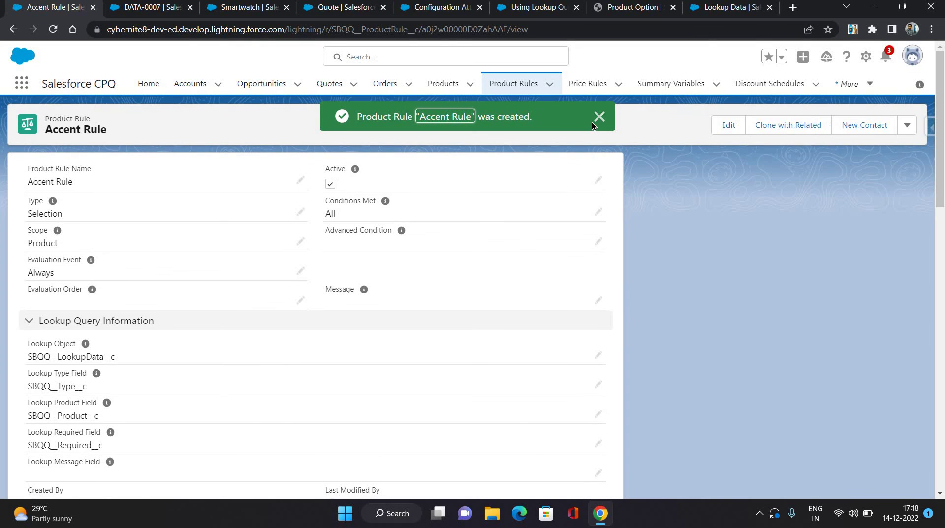
# Dismiss the creation toast and start a new Lookup Query from Accent Rule's related list
pyautogui.click(594, 121)
pyautogui.scroll(-2, 515, 273)
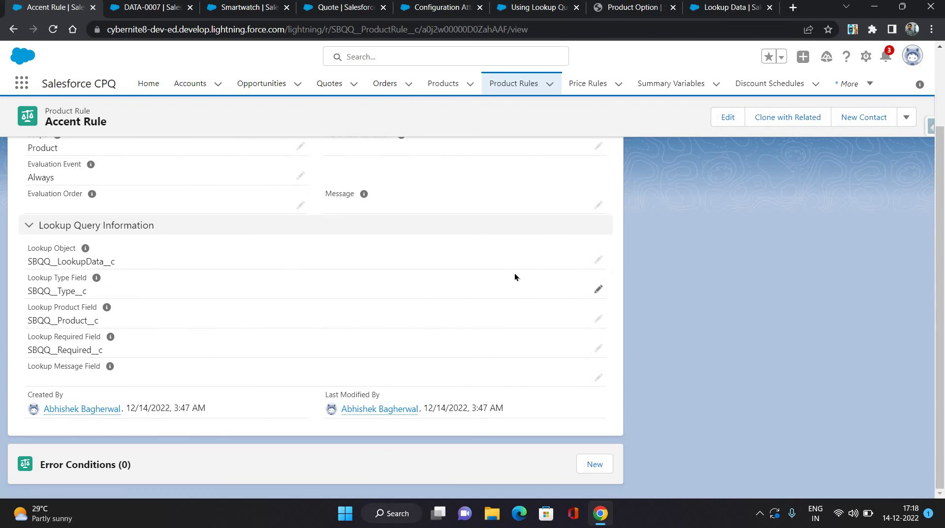
pyautogui.scroll(-3, 515, 273)
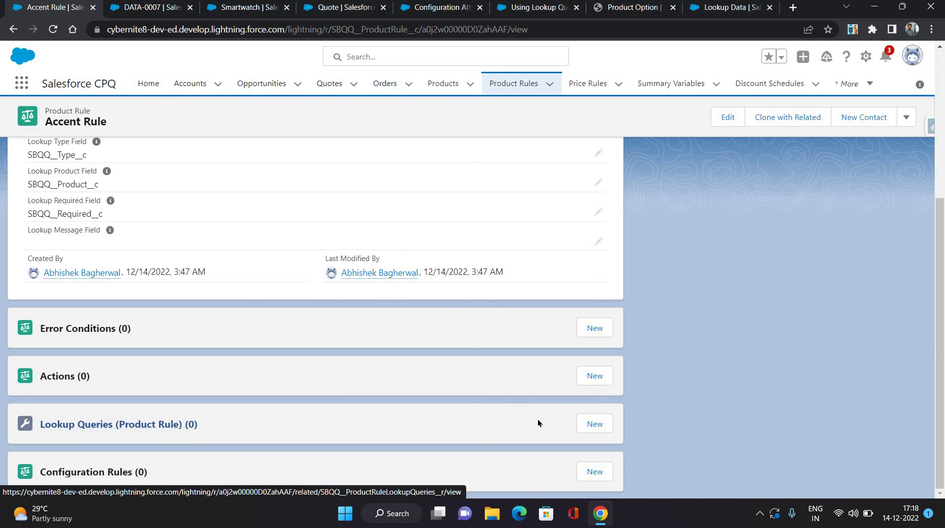
pyautogui.click(587, 424)
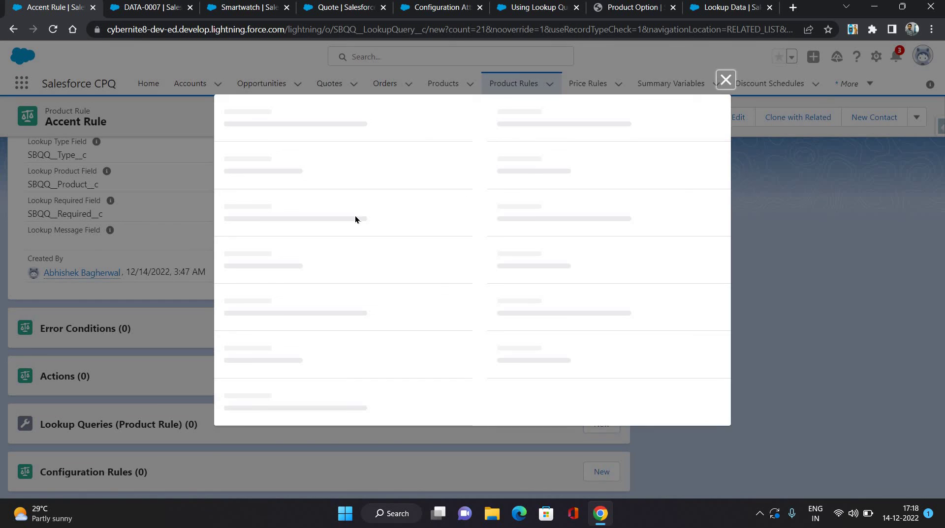
# Set the match type to Configuration Attribute Value, tested attribute Accent, operator equals
pyautogui.click(320, 204)
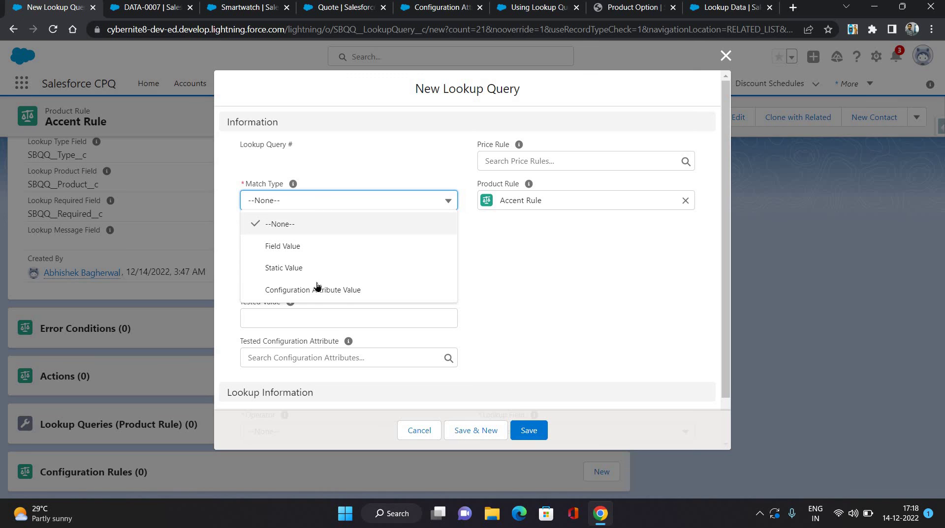
pyautogui.press('Return')
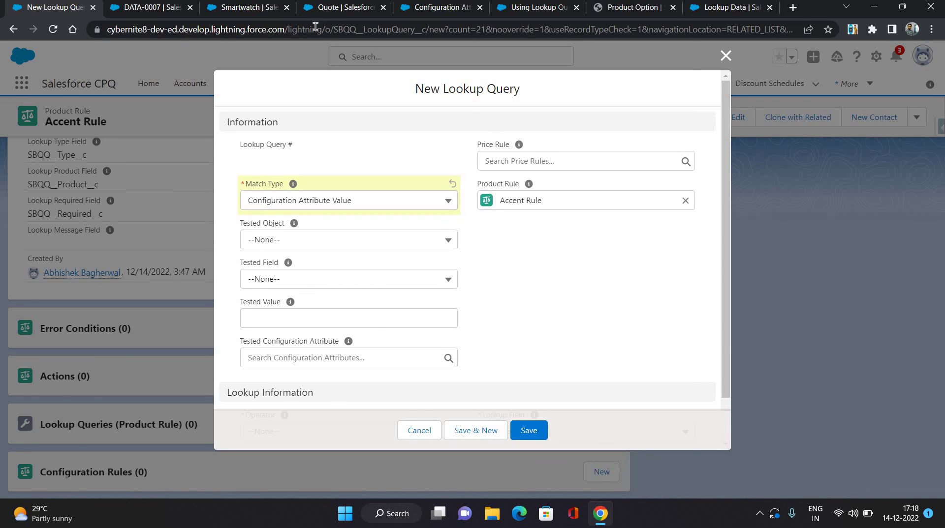
pyautogui.click(251, 8)
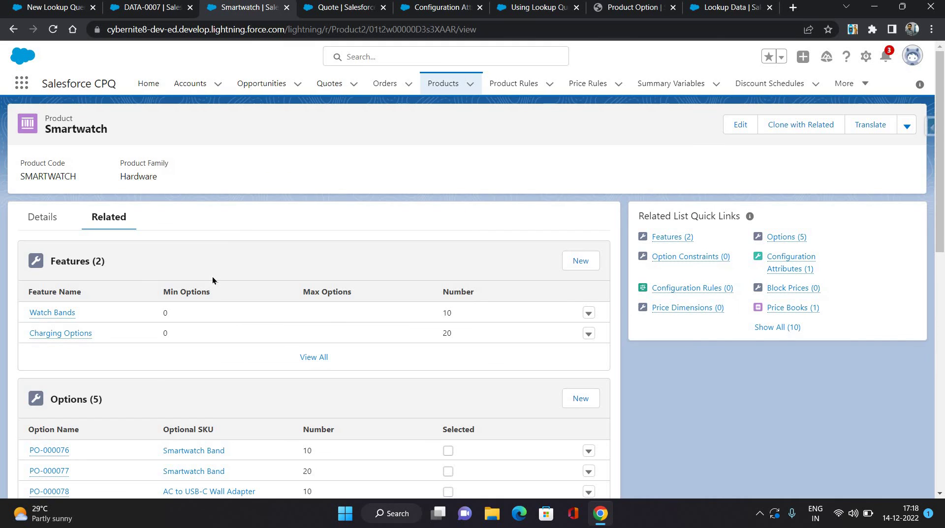
pyautogui.scroll(-9, 196, 289)
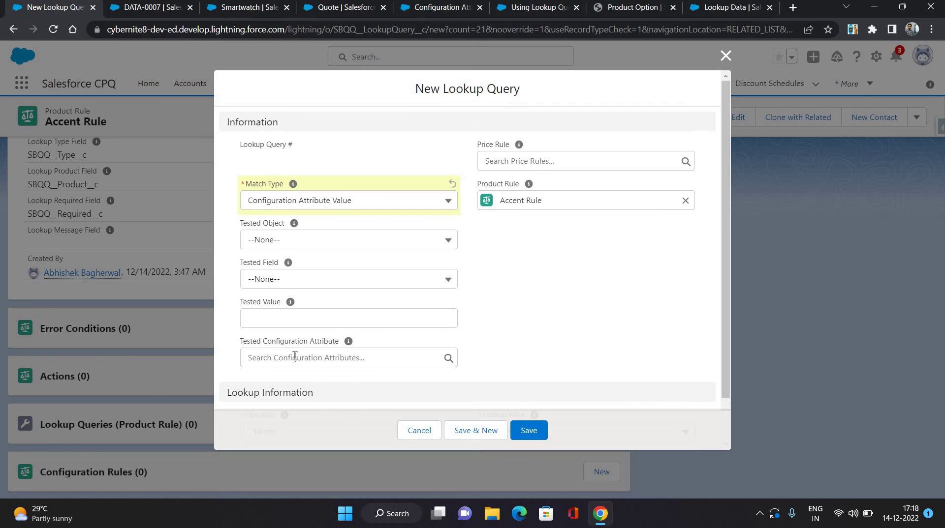
pyautogui.click(297, 358)
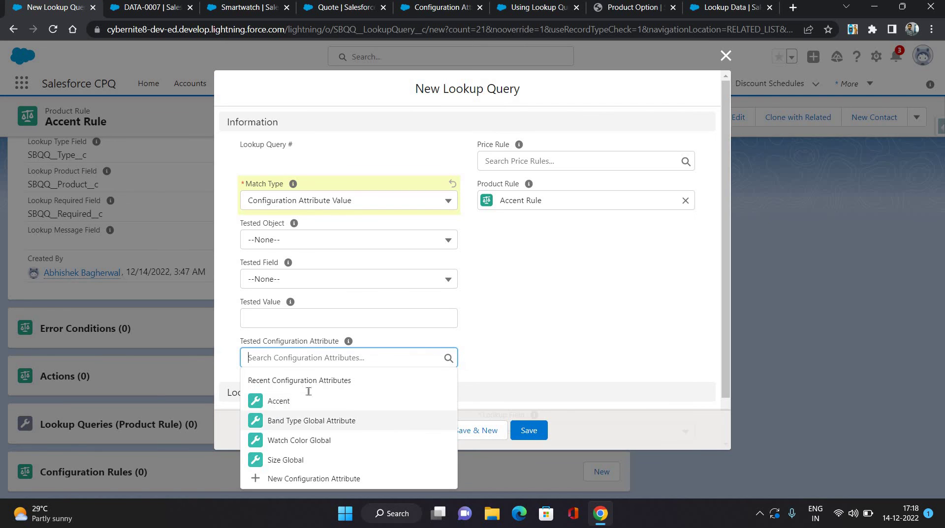
pyautogui.click(279, 401)
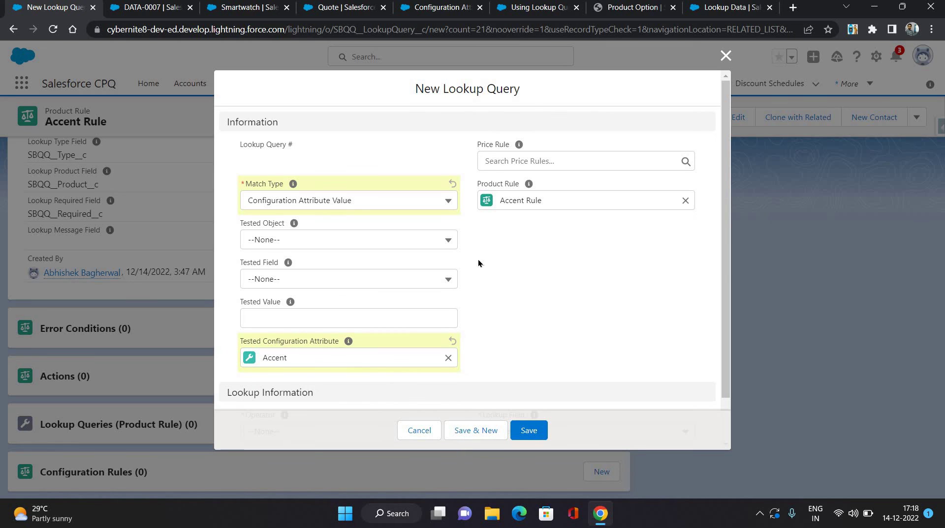
pyautogui.scroll(-1, 478, 259)
pyautogui.click(340, 384)
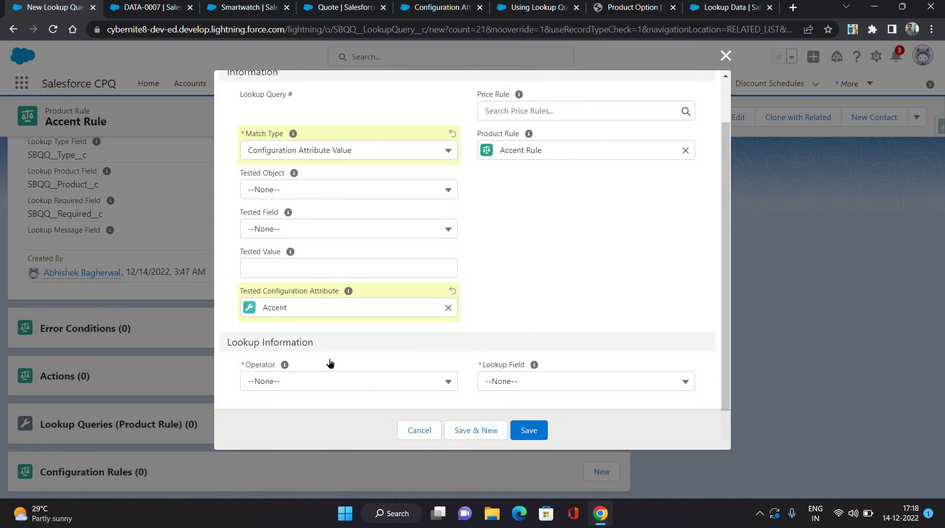
pyautogui.click(271, 252)
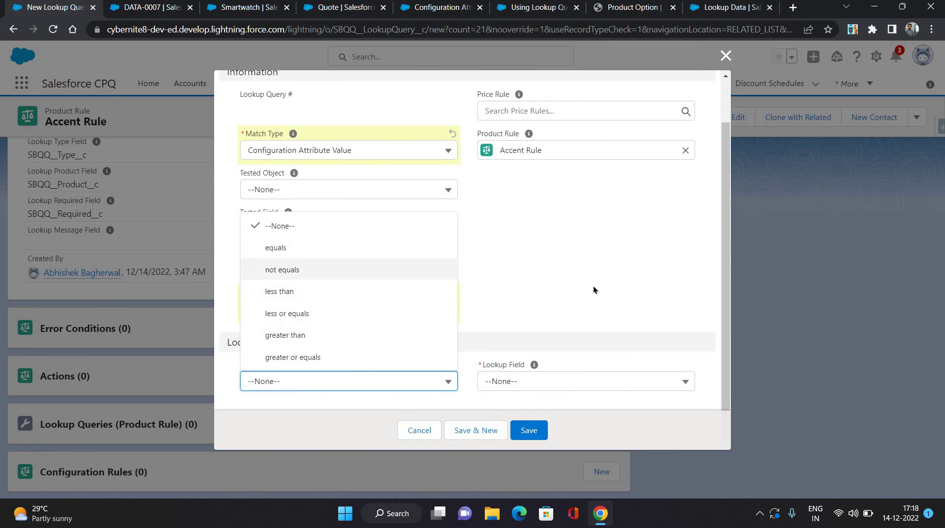
# Set the lookup field to SBQQ__Category__c, check it against DATA-0007's Category, and save the query
pyautogui.click(532, 392)
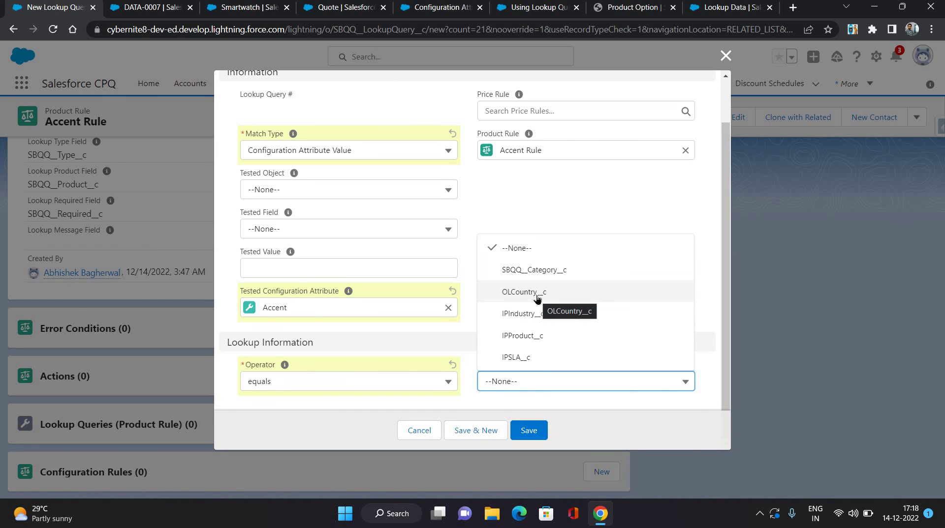
pyautogui.click(546, 271)
pyautogui.click(184, 62)
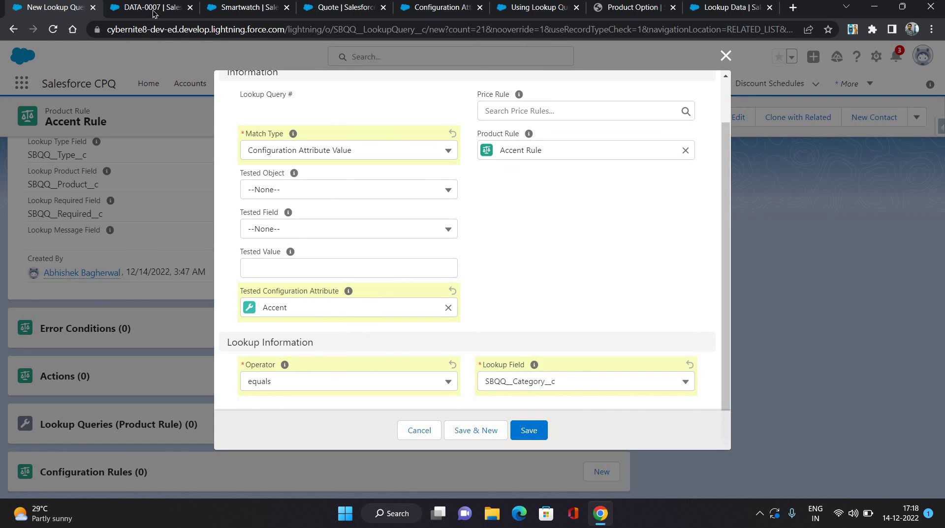
pyautogui.click(172, 7)
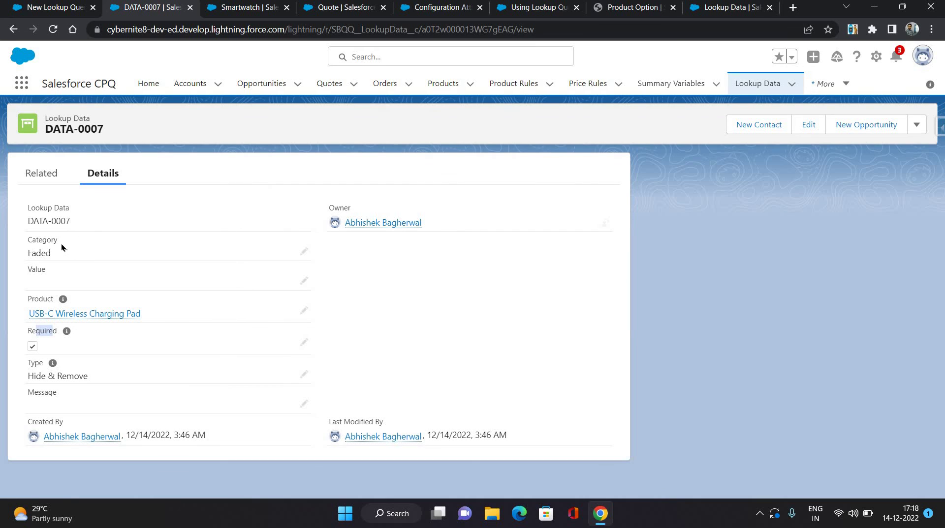
pyautogui.doubleClick(25, 243)
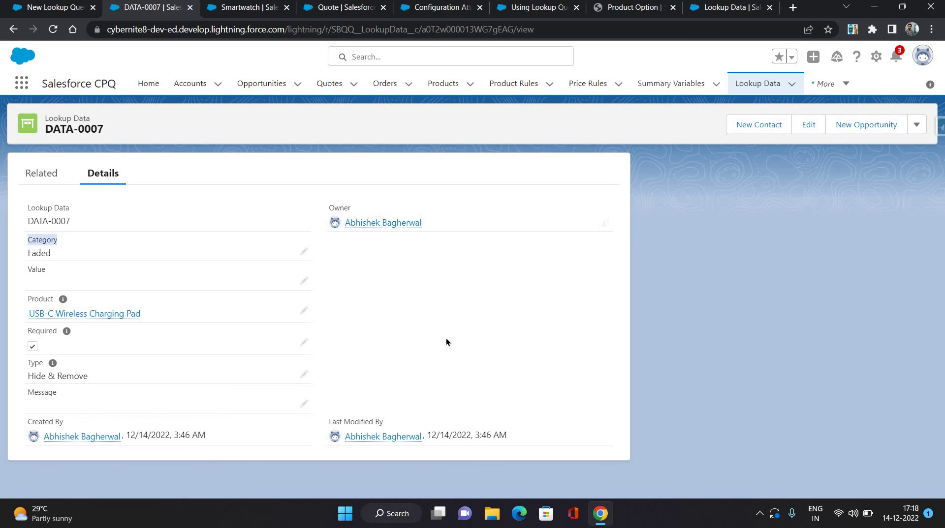
pyautogui.click(32, 13)
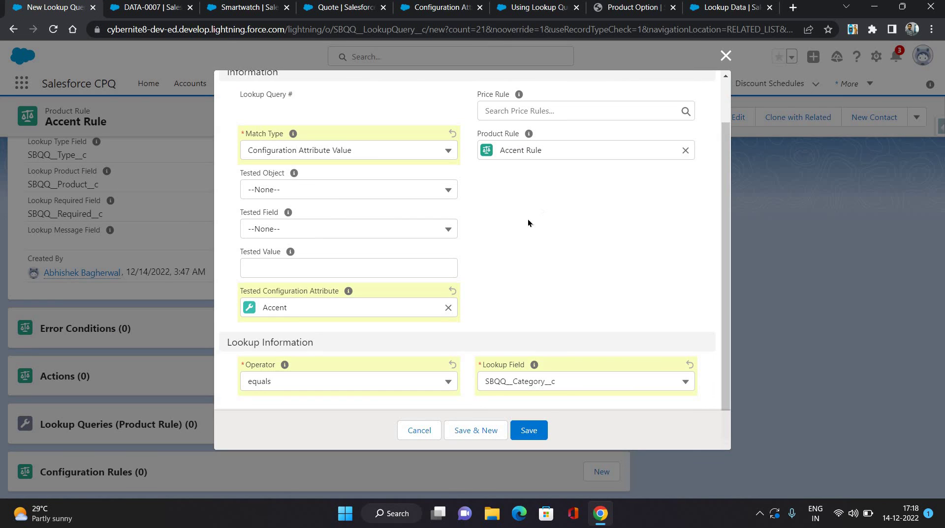
pyautogui.scroll(2, 419, 116)
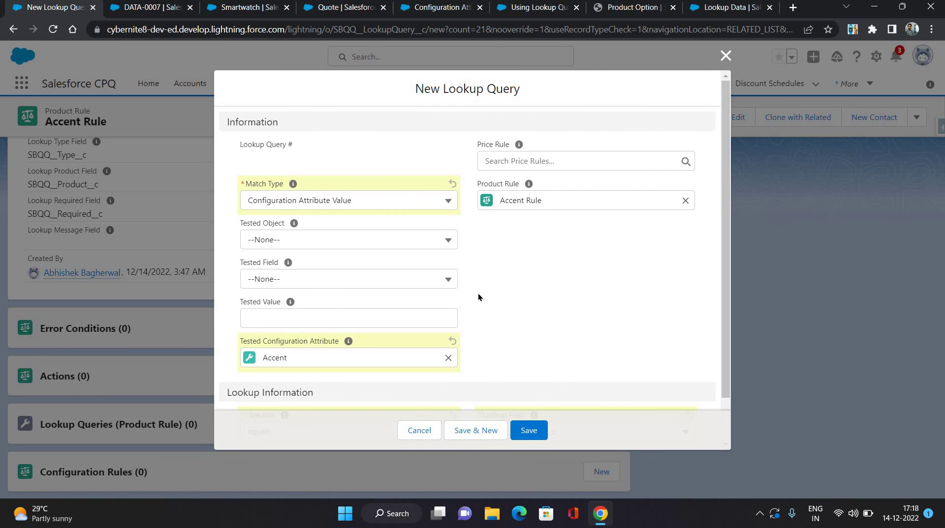
pyautogui.scroll(-1, 478, 295)
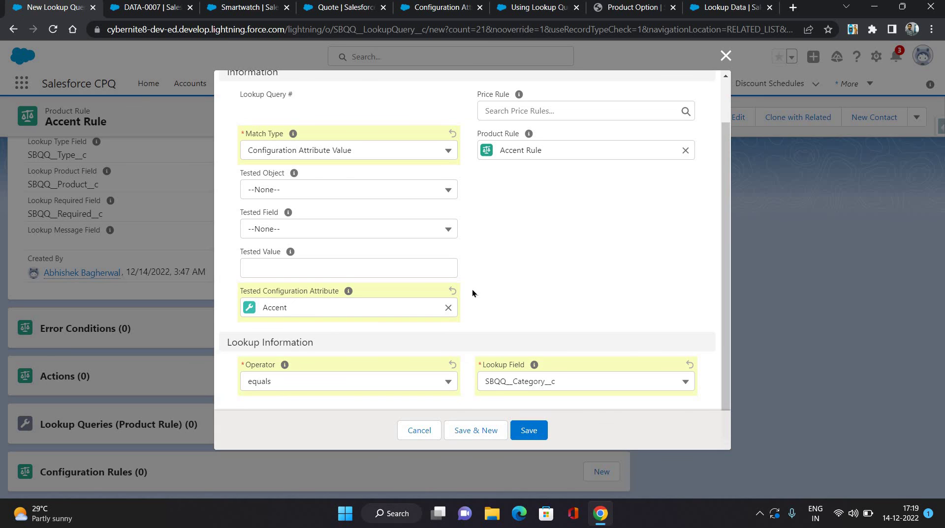
pyautogui.click(526, 432)
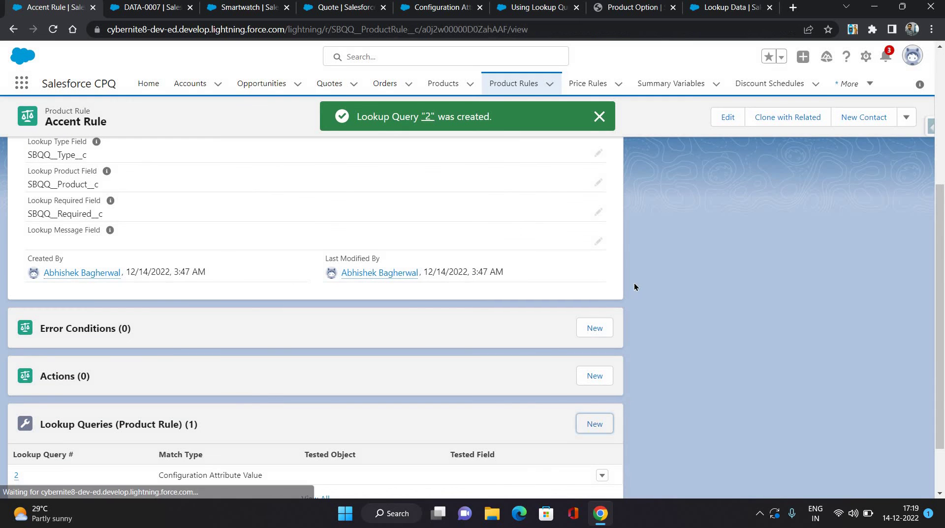
# Create configuration rule CR-000006, marked Active, for the Smartwatch product on Accent Rule
pyautogui.scroll(-2, 134, 452)
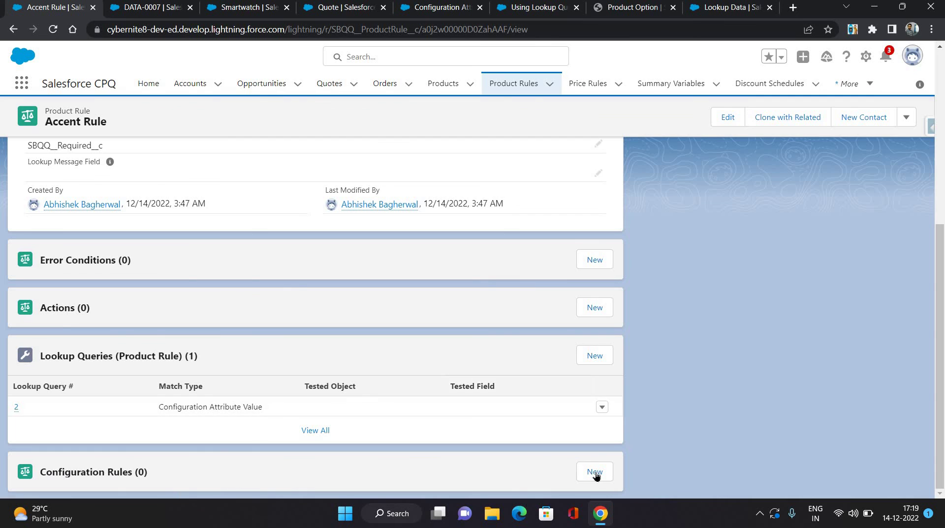
pyautogui.click(595, 472)
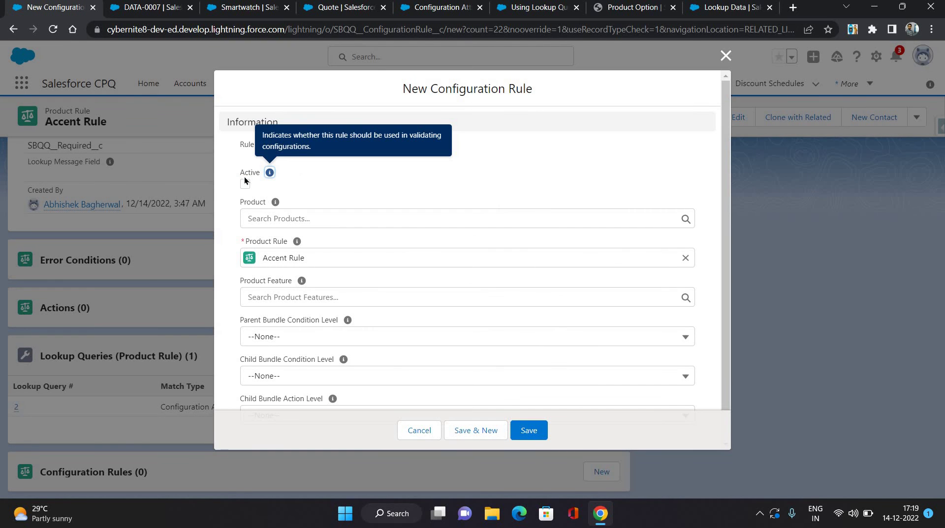
pyautogui.click(245, 184)
pyautogui.click(290, 219)
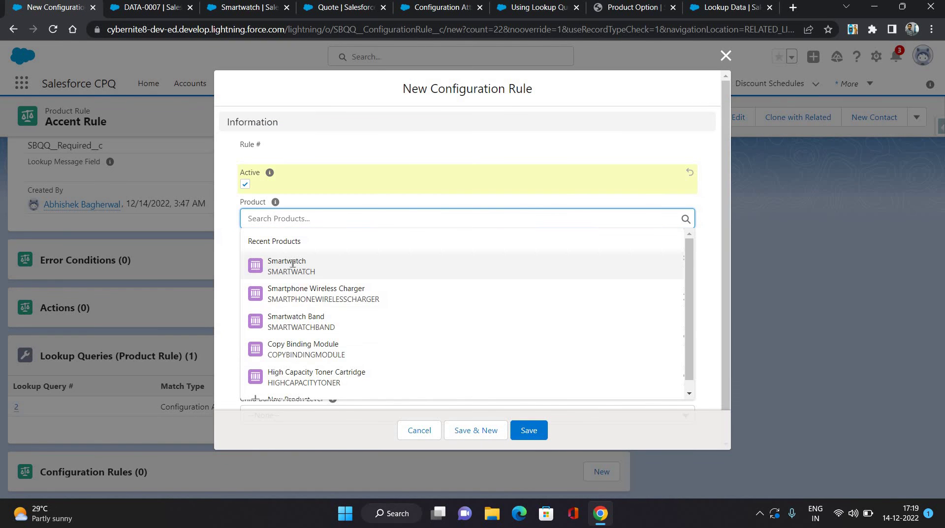
pyautogui.click(294, 264)
pyautogui.click(527, 435)
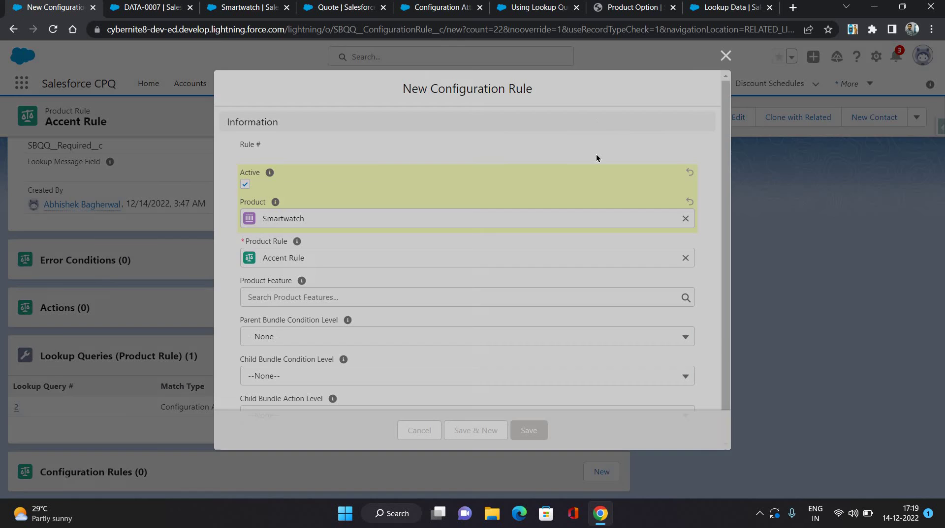
pyautogui.scroll(-2, 648, 405)
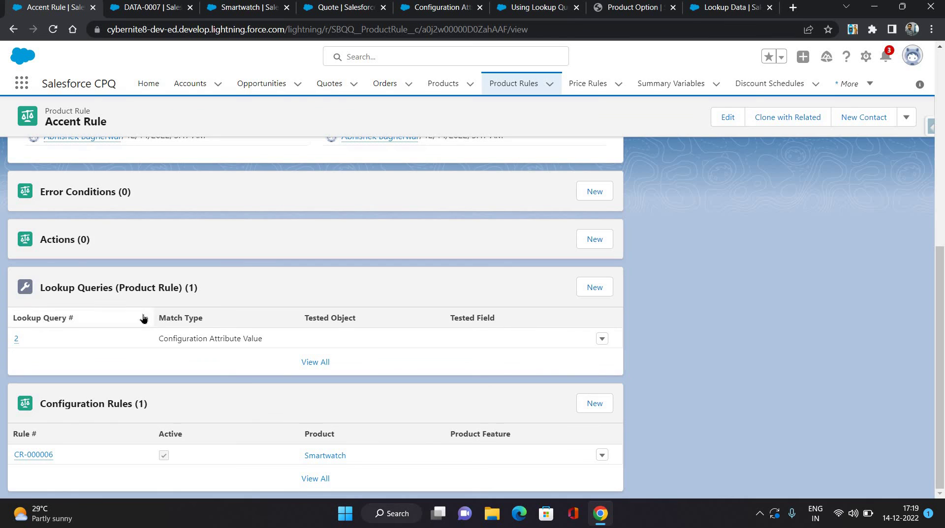
pyautogui.scroll(4, 143, 318)
pyautogui.scroll(4, 121, 275)
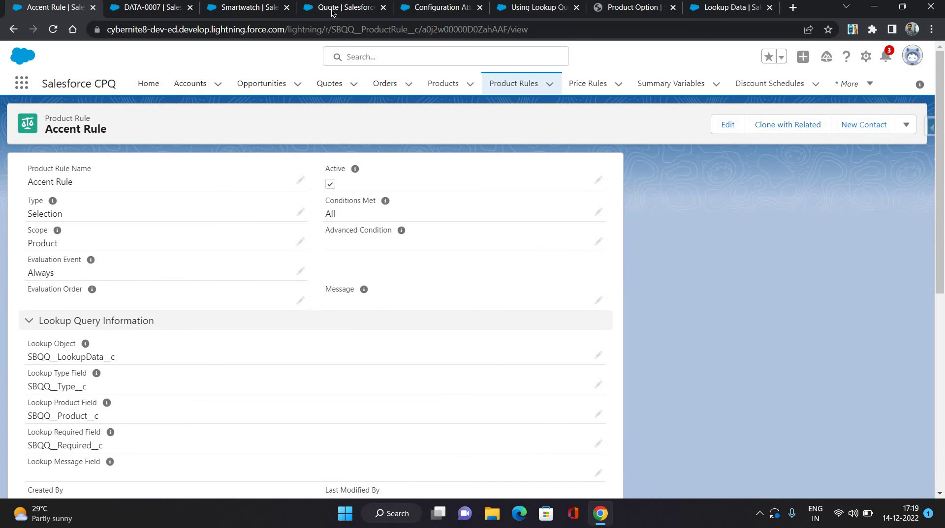
# Back out of the open product configuration and reload quote Q-00045
pyautogui.click(344, 7)
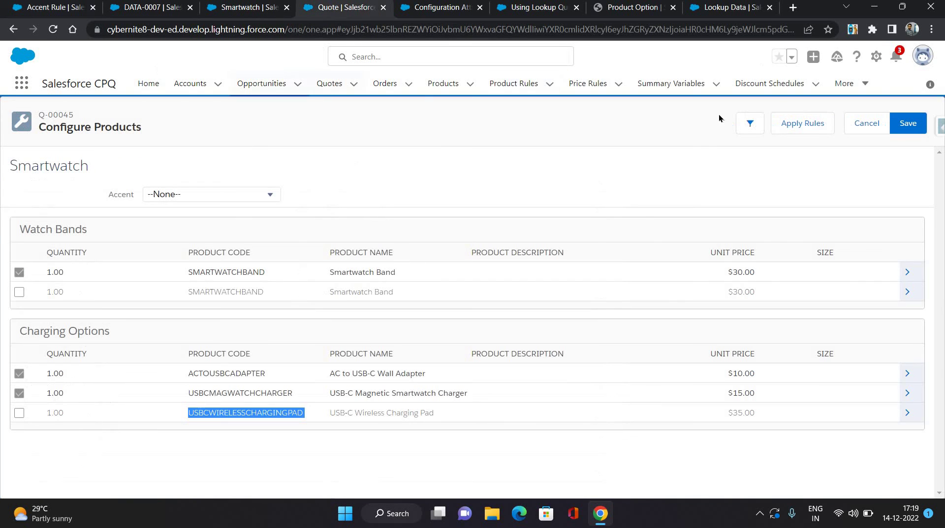
pyautogui.click(864, 123)
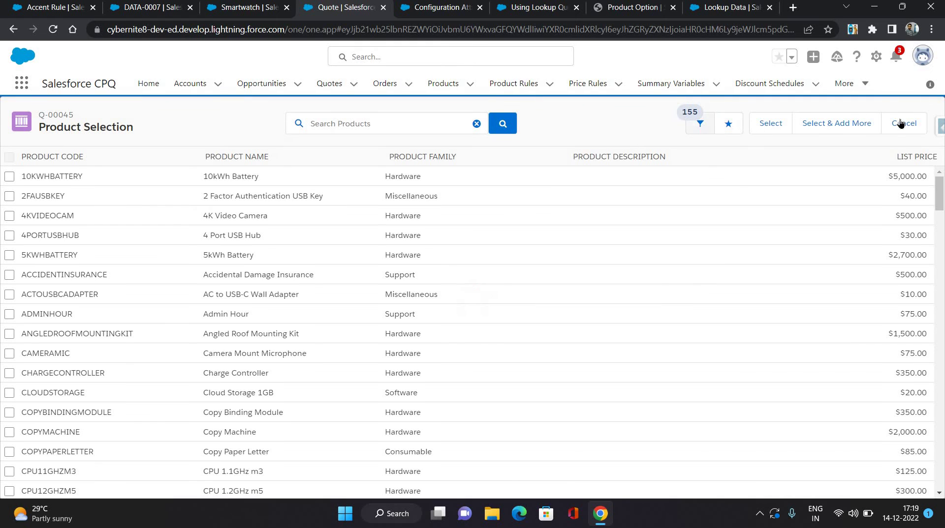
pyautogui.click(902, 124)
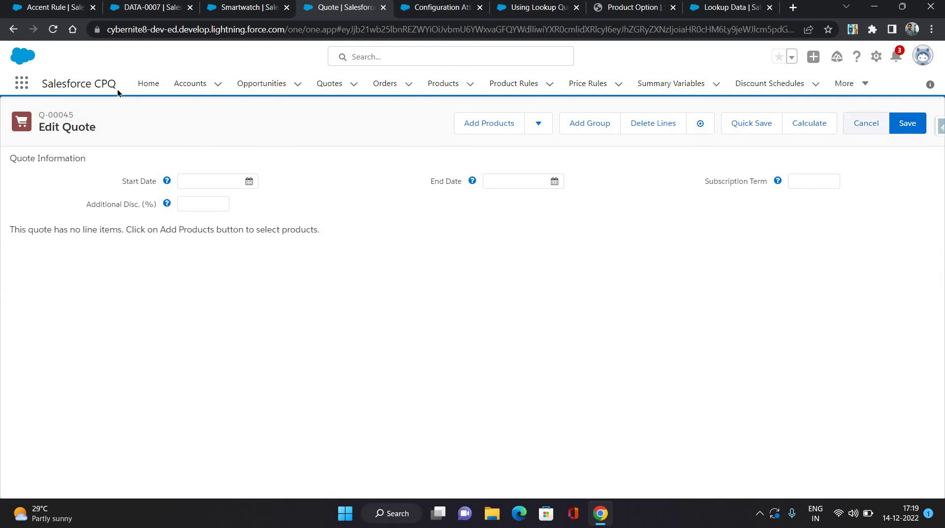
pyautogui.click(53, 29)
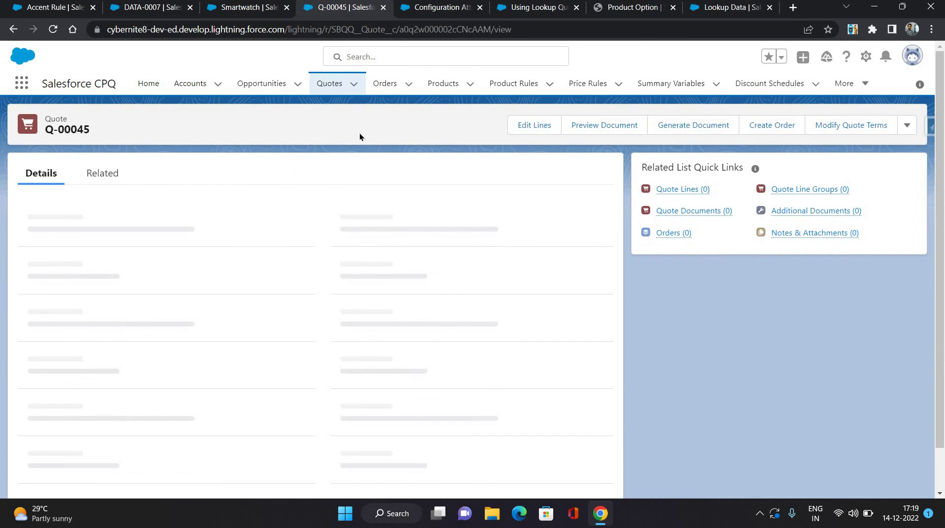
# Edit the quote lines and add the Smartwatch product found by searching 'smartwatch'
pyautogui.click(624, 125)
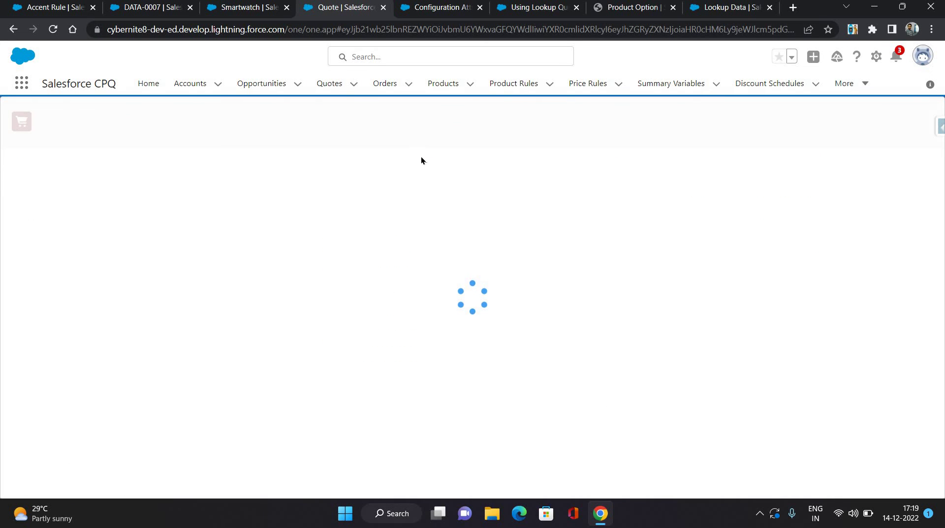
pyautogui.click(474, 124)
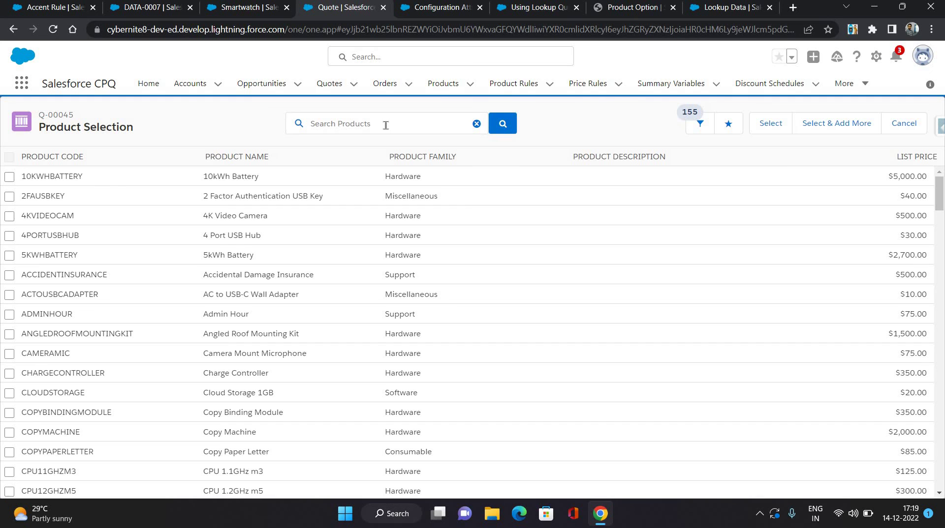
pyautogui.click(386, 125)
pyautogui.write('smart')
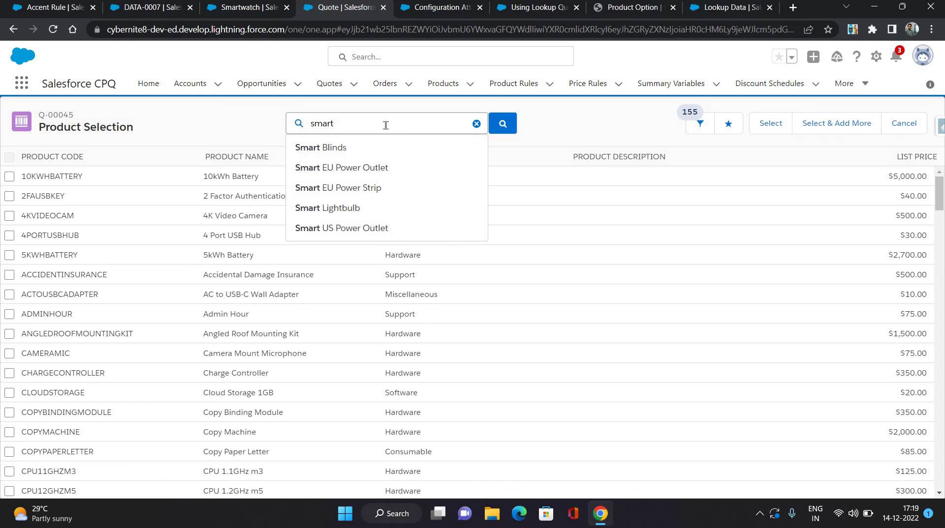
pyautogui.write('watch')
pyautogui.click(360, 148)
pyautogui.click(10, 176)
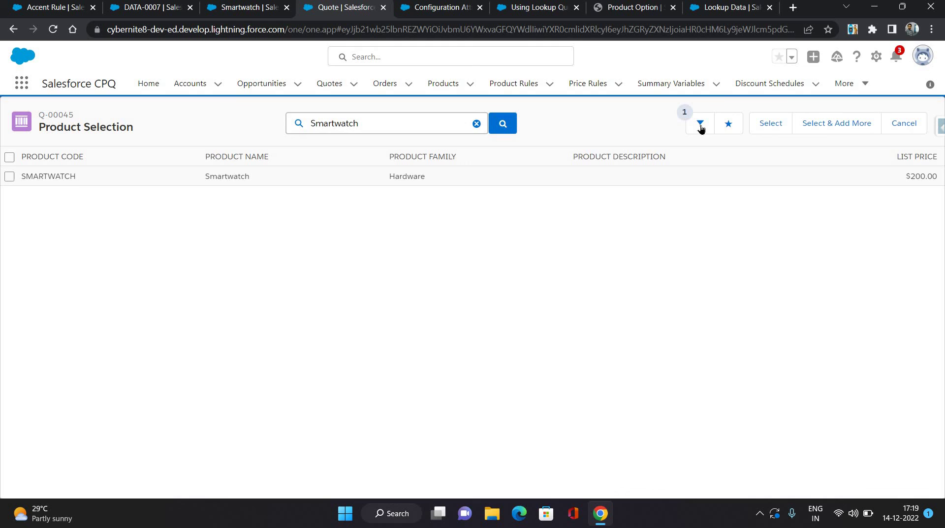
pyautogui.click(770, 124)
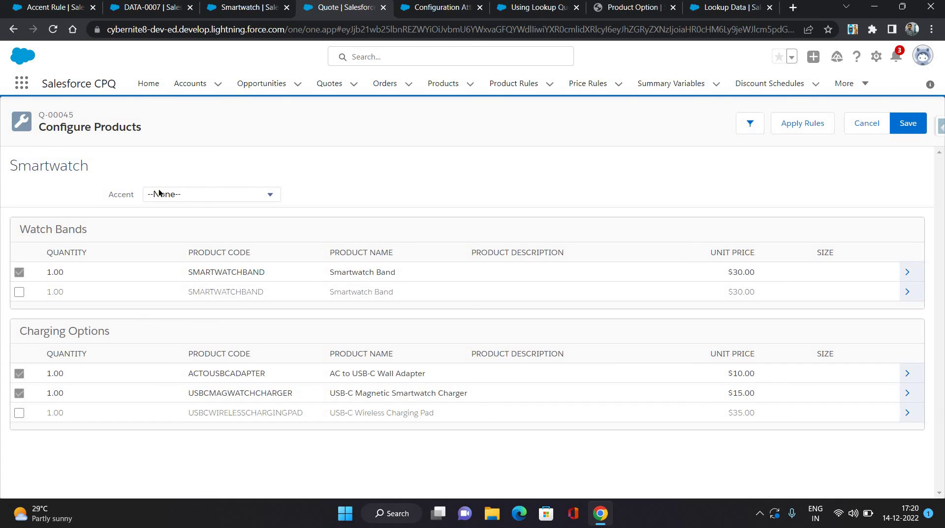
# Set the Smartwatch accent to Solid
pyautogui.click(182, 194)
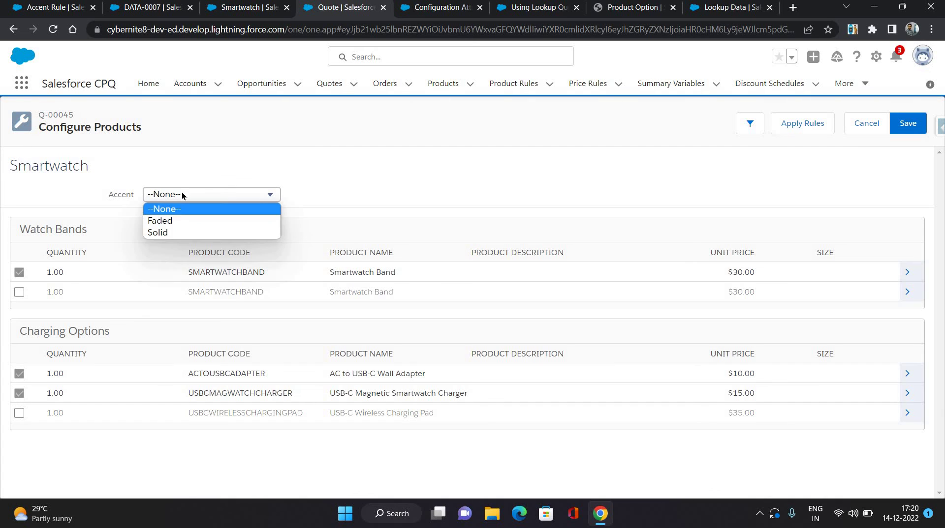
pyautogui.press('Down')
pyautogui.press('Return')
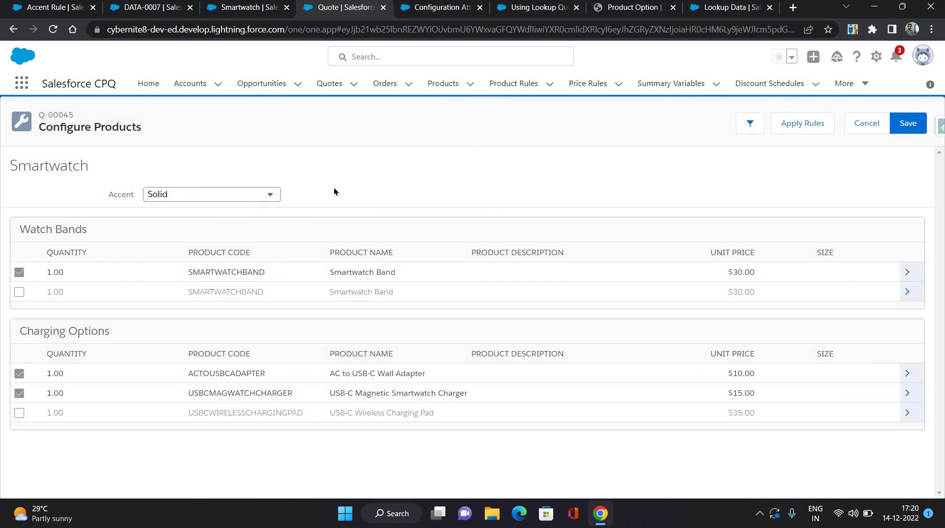
pyautogui.click(264, 189)
pyautogui.click(264, 190)
# Check lookup data record DATA-0006, then return to the quote's product configuration
pyautogui.click(150, 11)
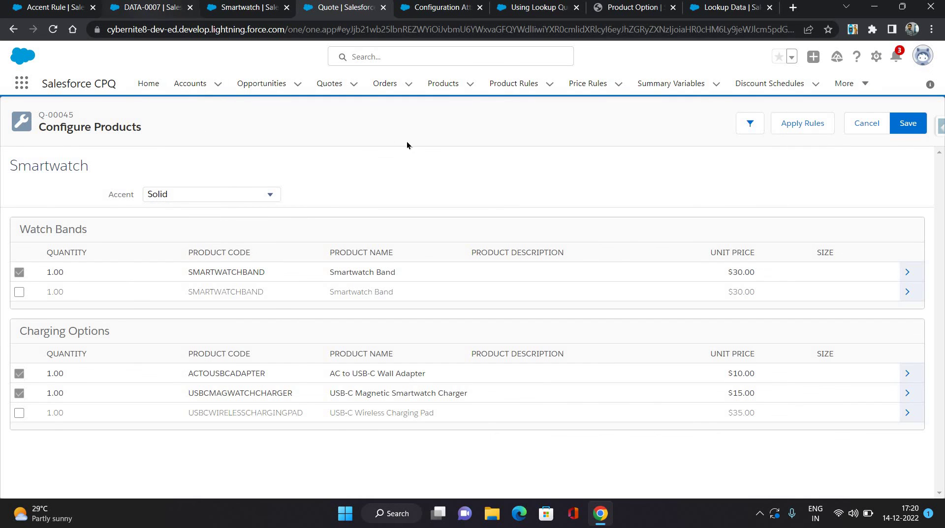
pyautogui.click(756, 84)
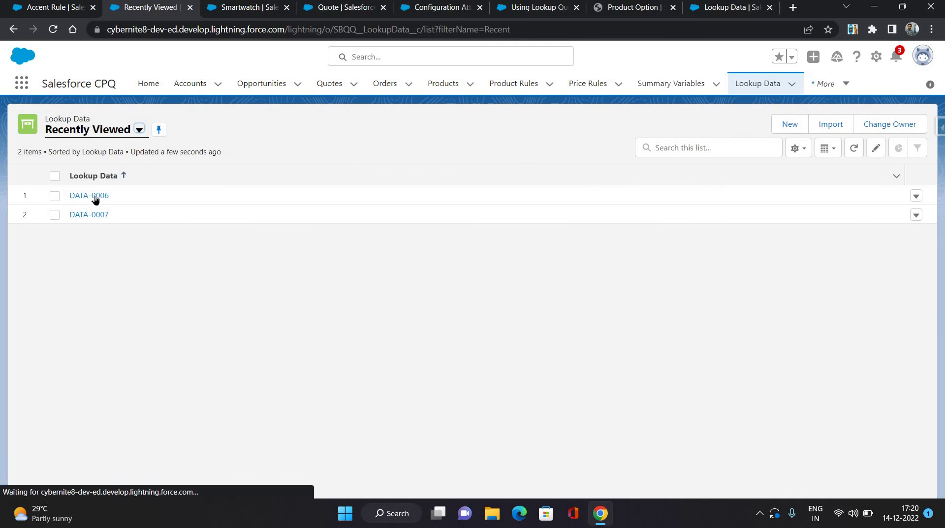
pyautogui.click(94, 197)
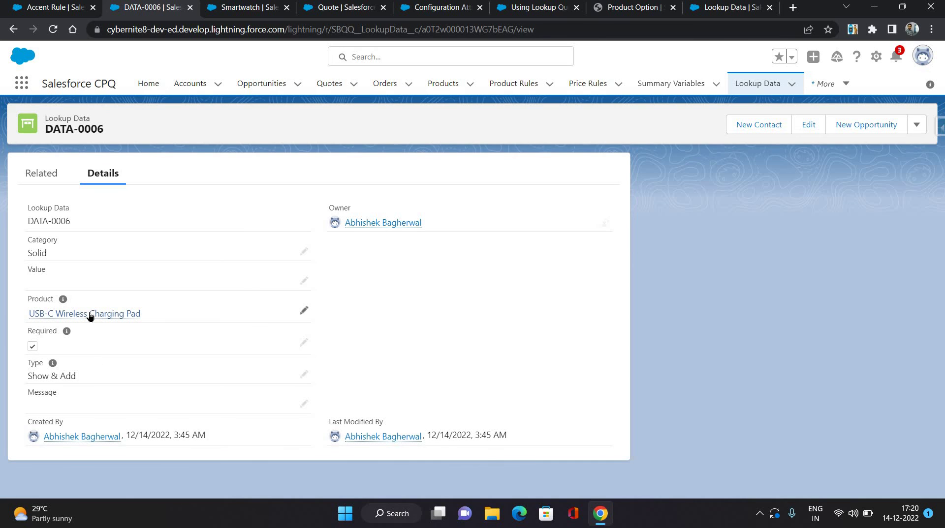
pyautogui.moveTo(87, 316)
pyautogui.hotkey('ctrl', 'Tab')
pyautogui.hotkey('ctrl', 'Tab')
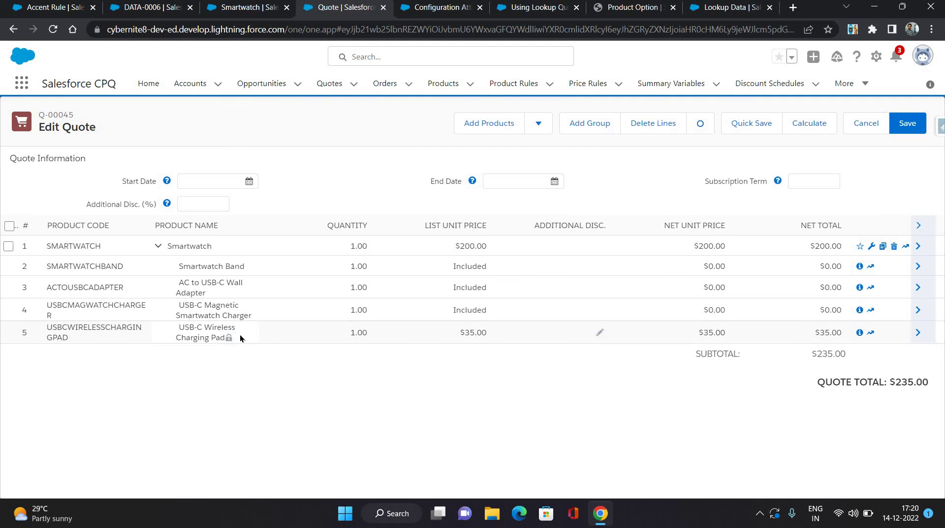
pyautogui.moveTo(192, 337); pyautogui.dragTo(153, 348)
pyautogui.click(148, 8)
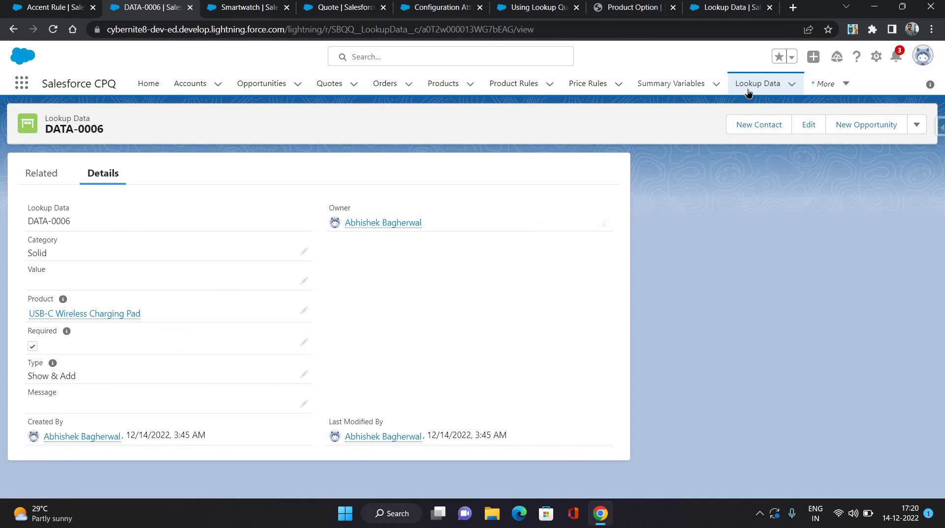
pyautogui.click(748, 93)
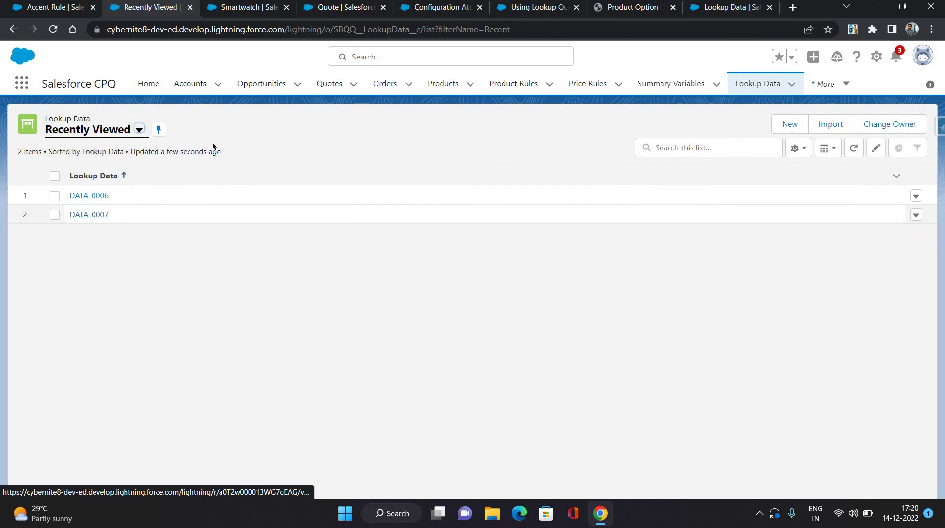
pyautogui.click(89, 214)
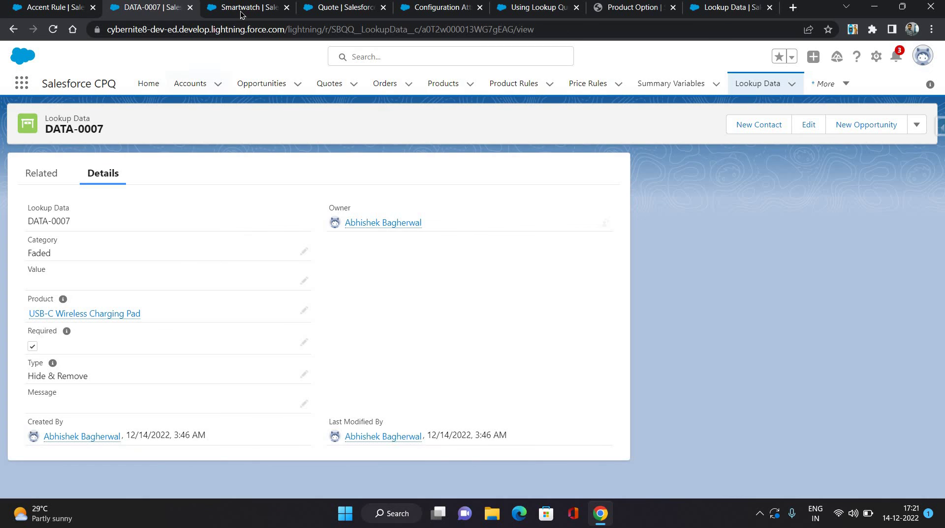
pyautogui.hotkey('ctrl', 'Tab')
pyautogui.hotkey('ctrl', 'Tab')
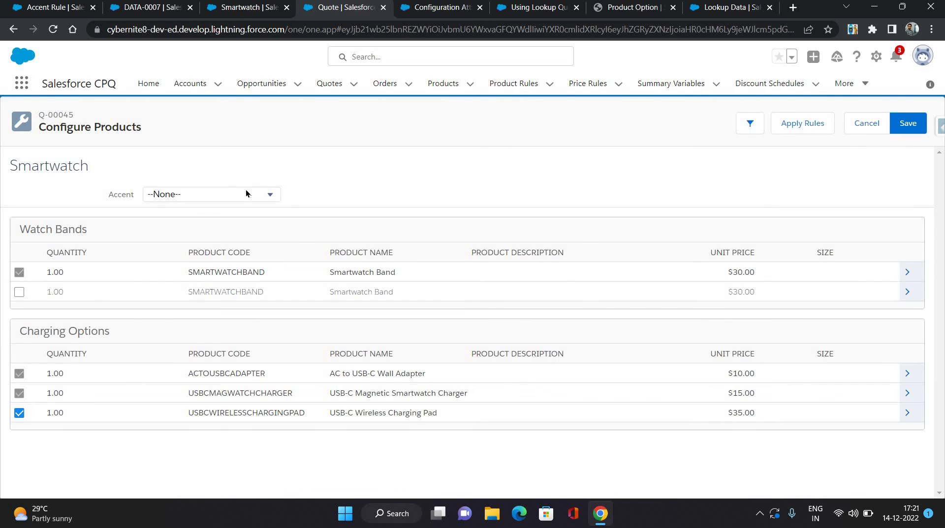
# Change the Smartwatch accent from Solid to Faded and save the configuration
pyautogui.click(246, 194)
pyautogui.click(19, 415)
pyautogui.click(229, 199)
pyautogui.click(189, 220)
pyautogui.click(907, 123)
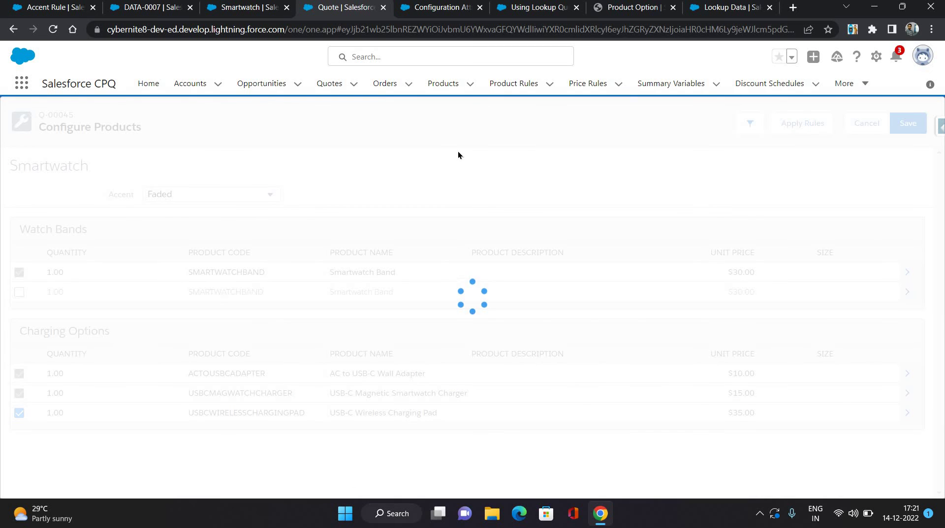